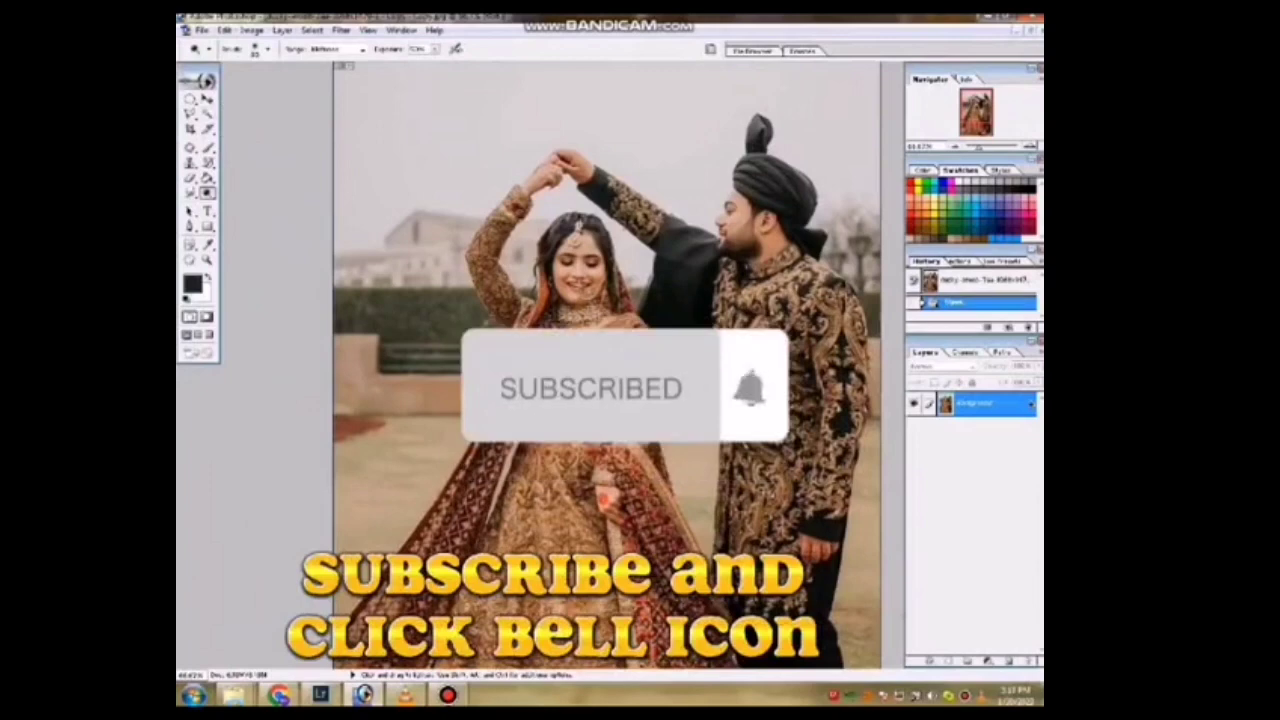
Select the pale sky behind the couple with Magic Wand, refining it with Lasso
{"action": "key", "text": "w"}
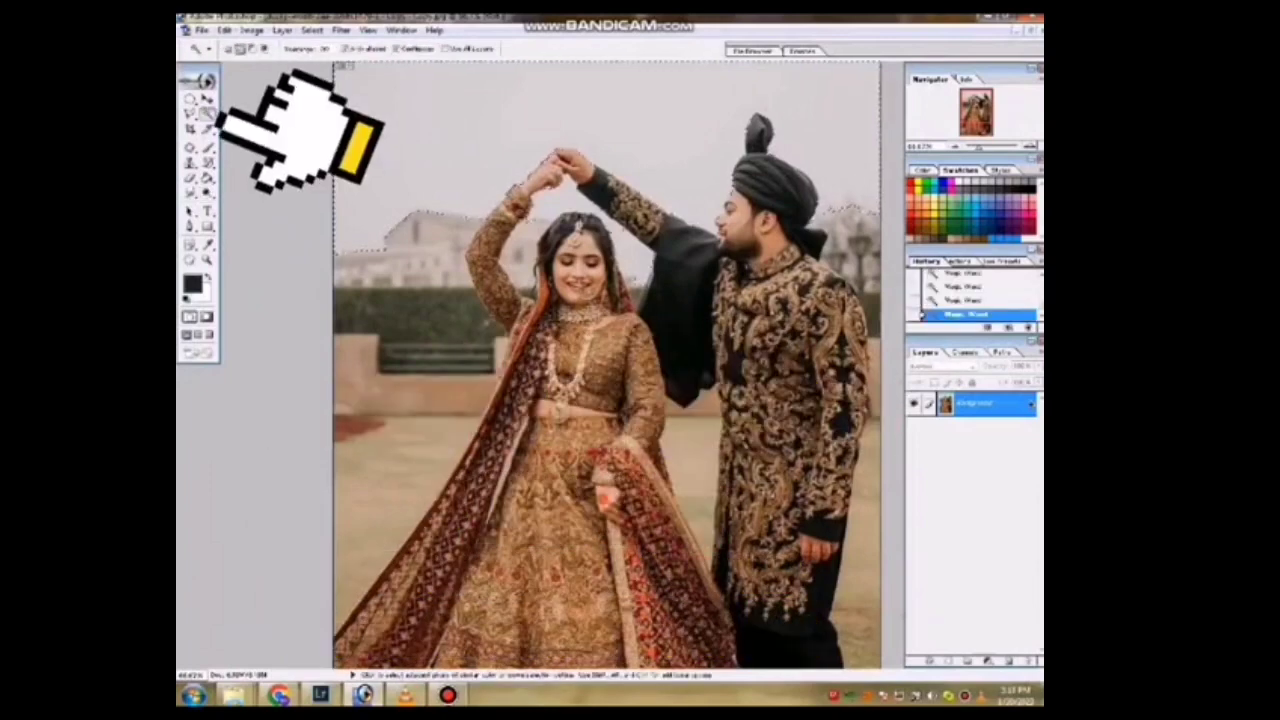
{"action": "key", "text": "ctrl+minus"}
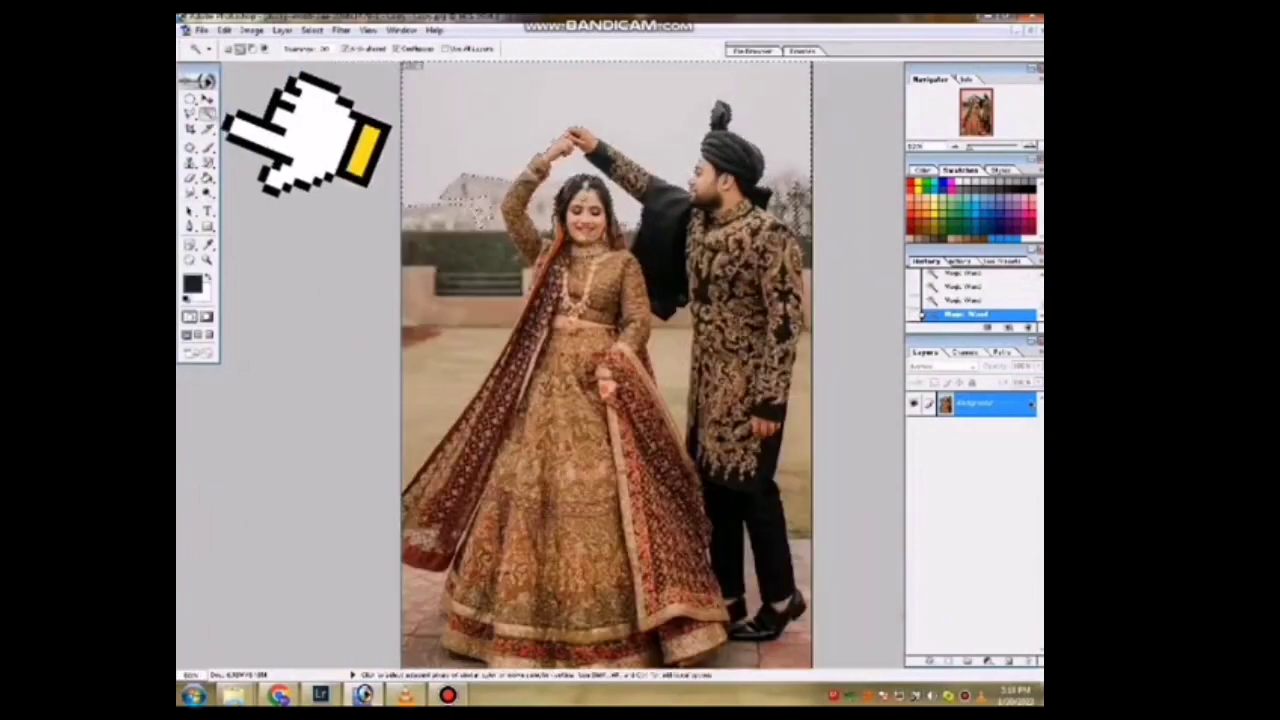
{"action": "key", "text": "ctrl+alt+z"}
{"action": "key", "text": "ctrl+alt+z"}
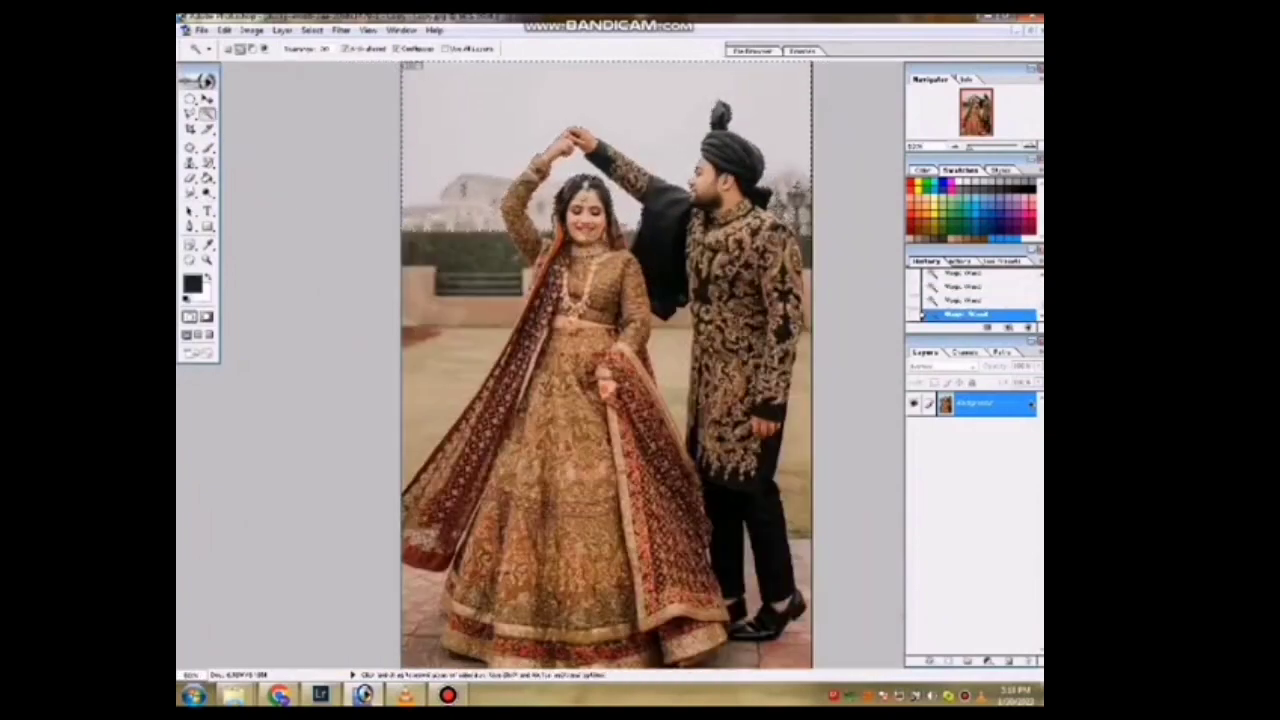
{"action": "key", "text": "l"}
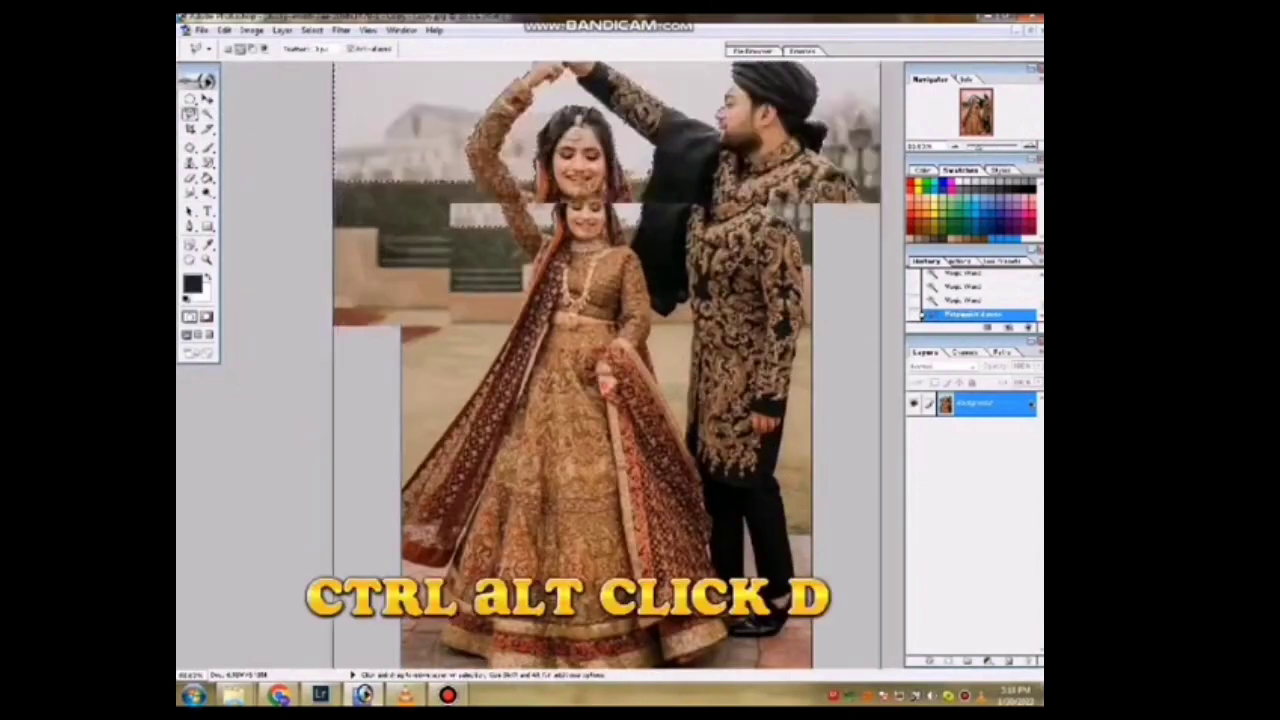
Feather the sky selection and copy it onto a new Layer 1
{"action": "key", "text": "ctrl+alt+d"}
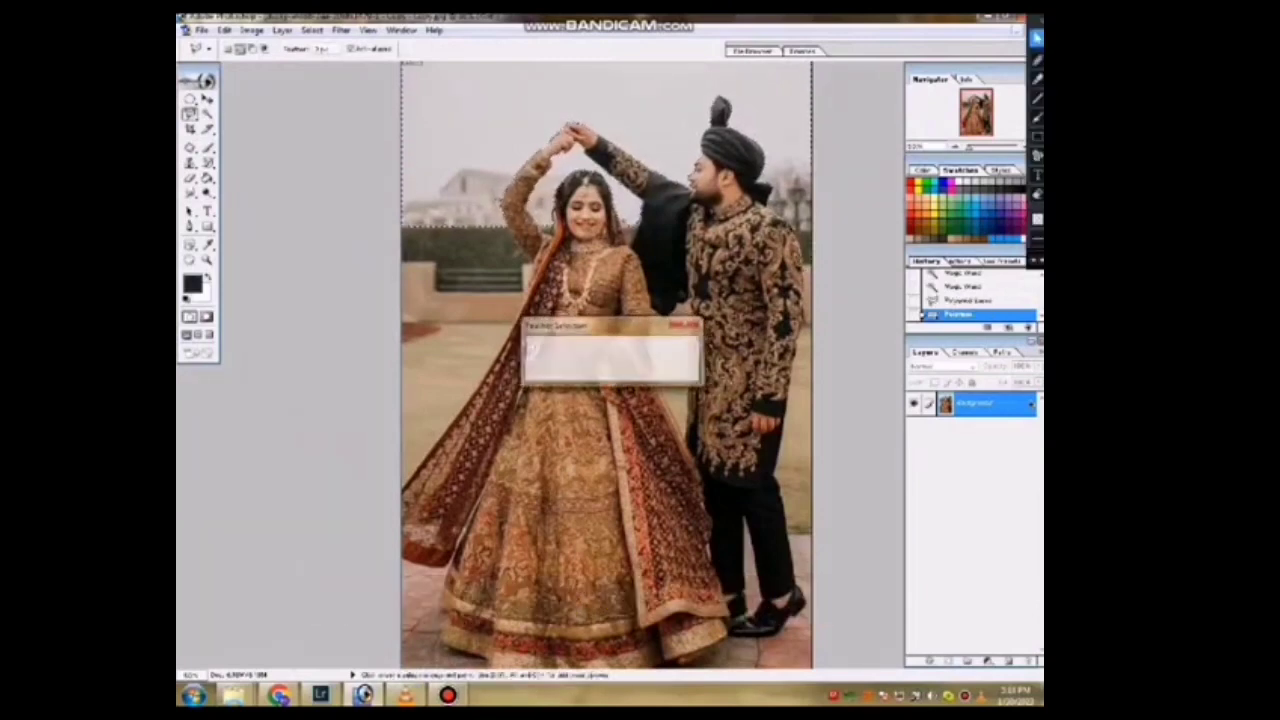
{"action": "key", "text": "Return"}
{"action": "key", "text": "ctrl+minus"}
{"action": "key", "text": "ctrl+j"}
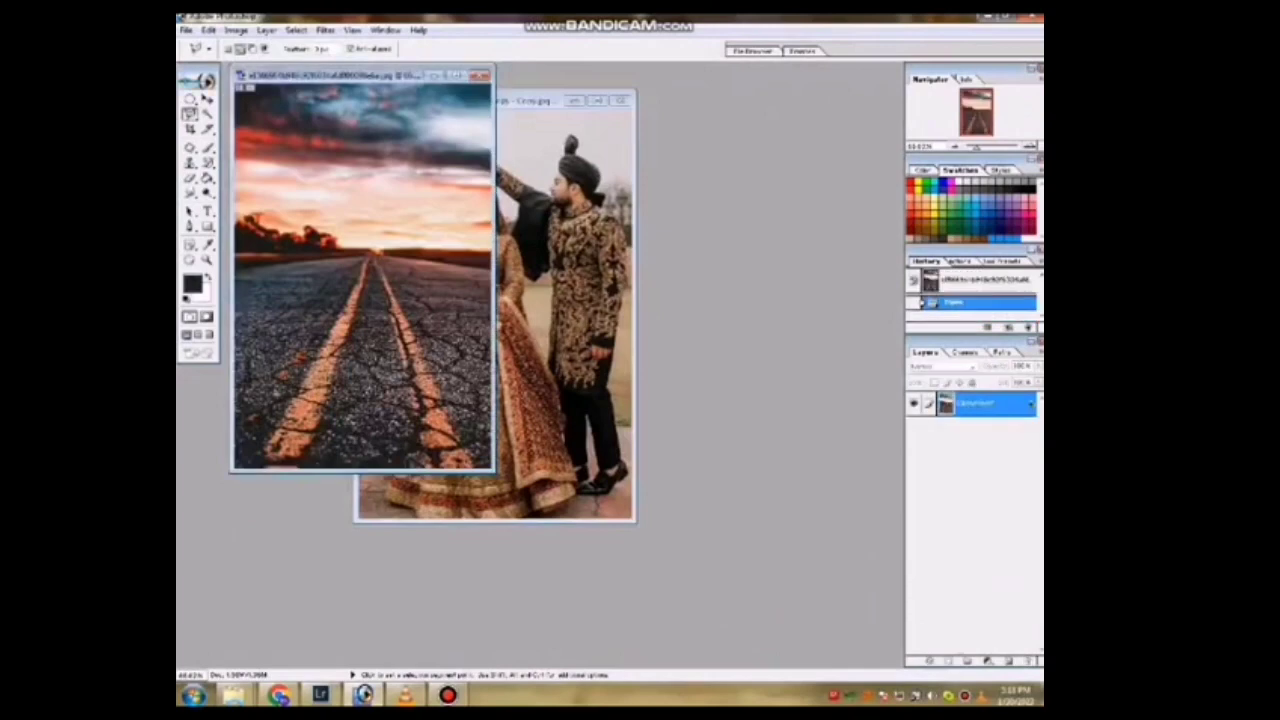
Bring the sunset road photo into the couple document, clipped to the sky copy layer
{"action": "key", "text": "v"}
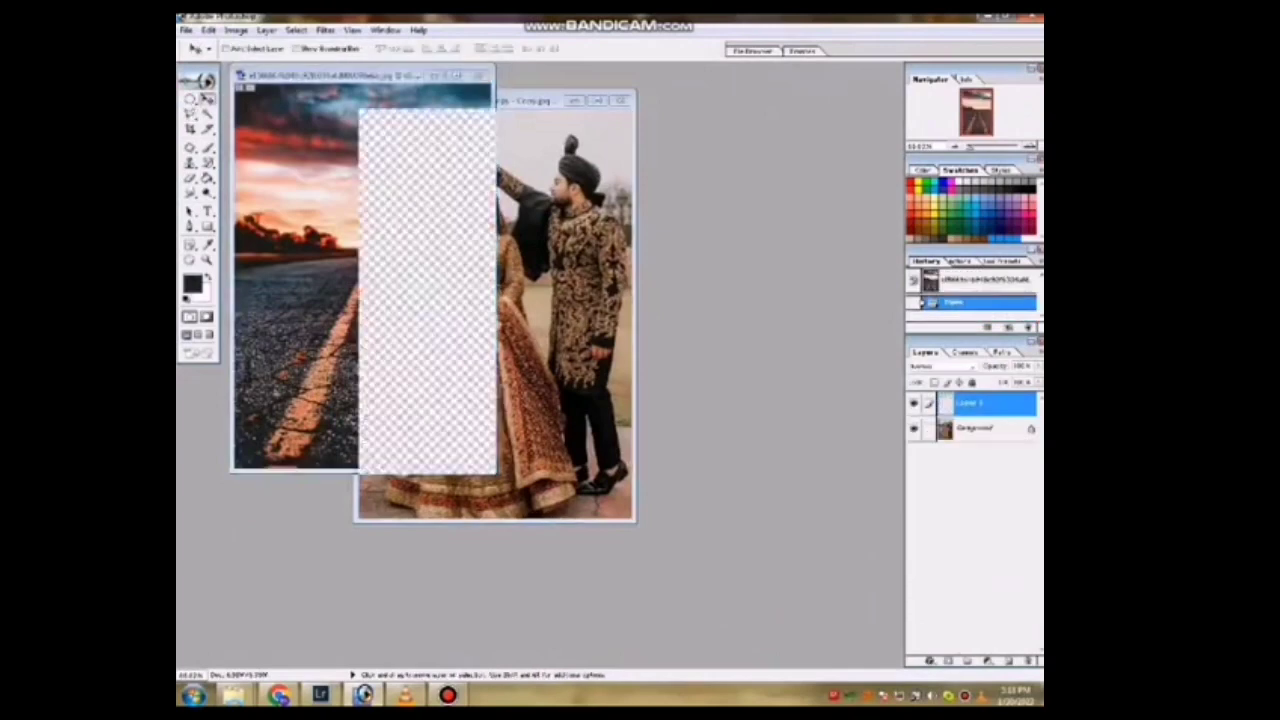
{"action": "left_click", "coordinate": [597, 101]}
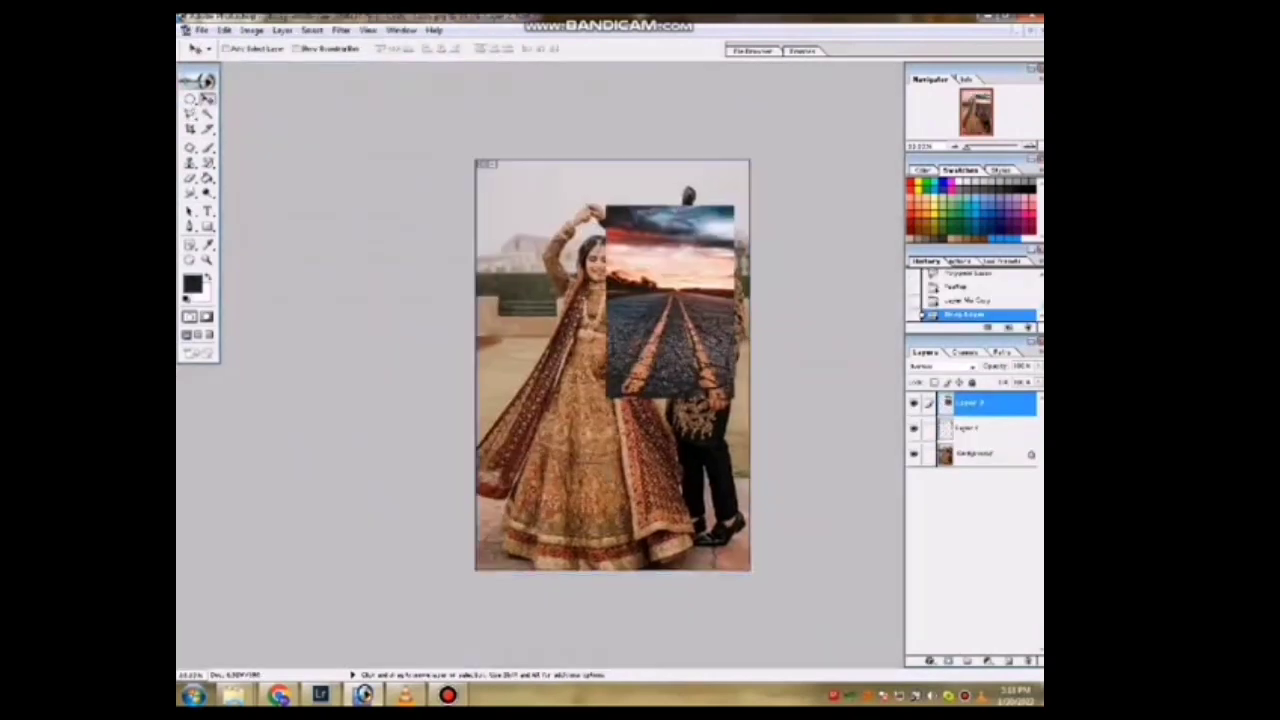
{"action": "left_click", "coordinate": [1000, 415], "text": "alt"}
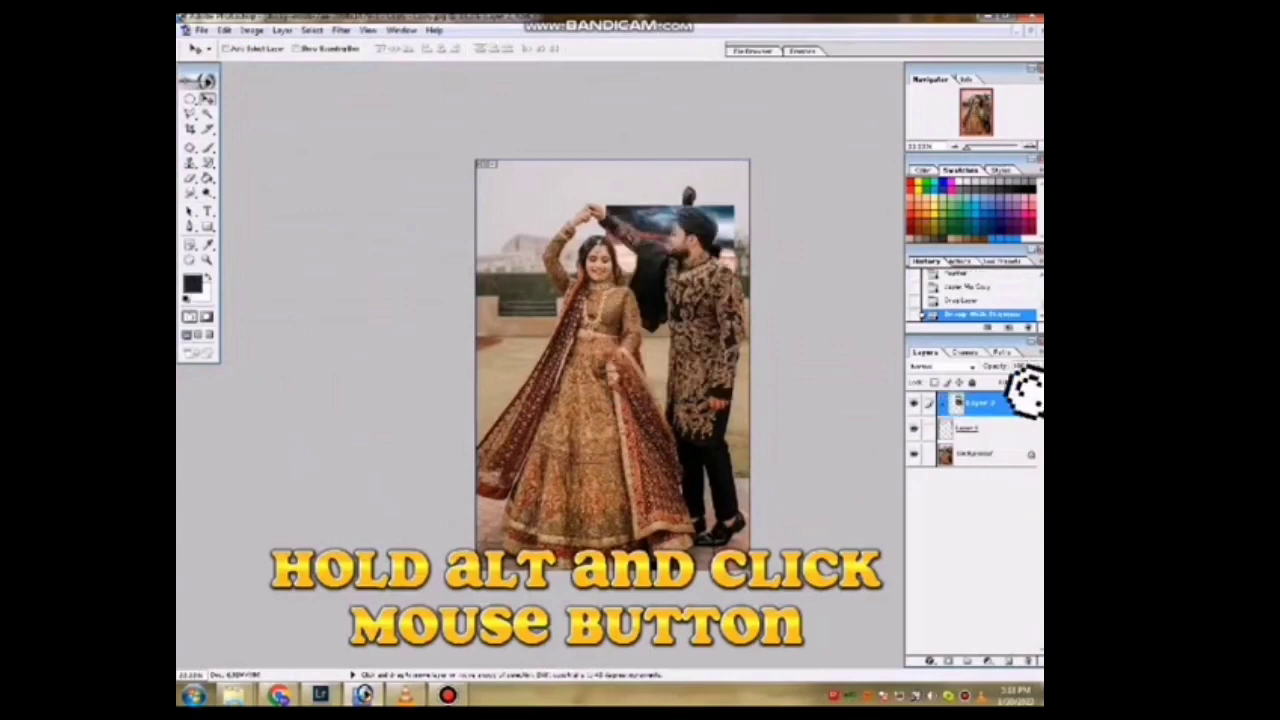
Scale and position the sunset layer so its clouds fill the sky area
{"action": "key", "text": "ctrl+t"}
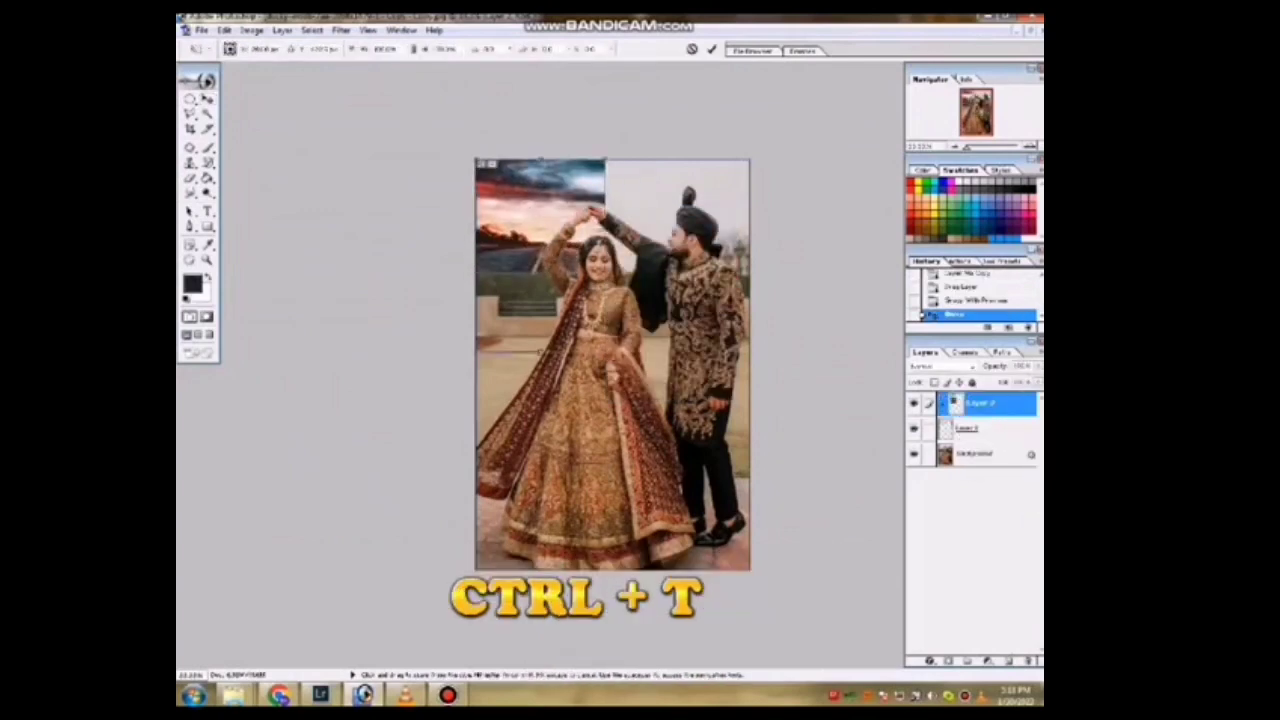
{"action": "left_click_drag", "start_coordinate": [540, 160], "coordinate": [540, 64]}
{"action": "left_click_drag", "start_coordinate": [604, 264], "coordinate": [796, 264]}
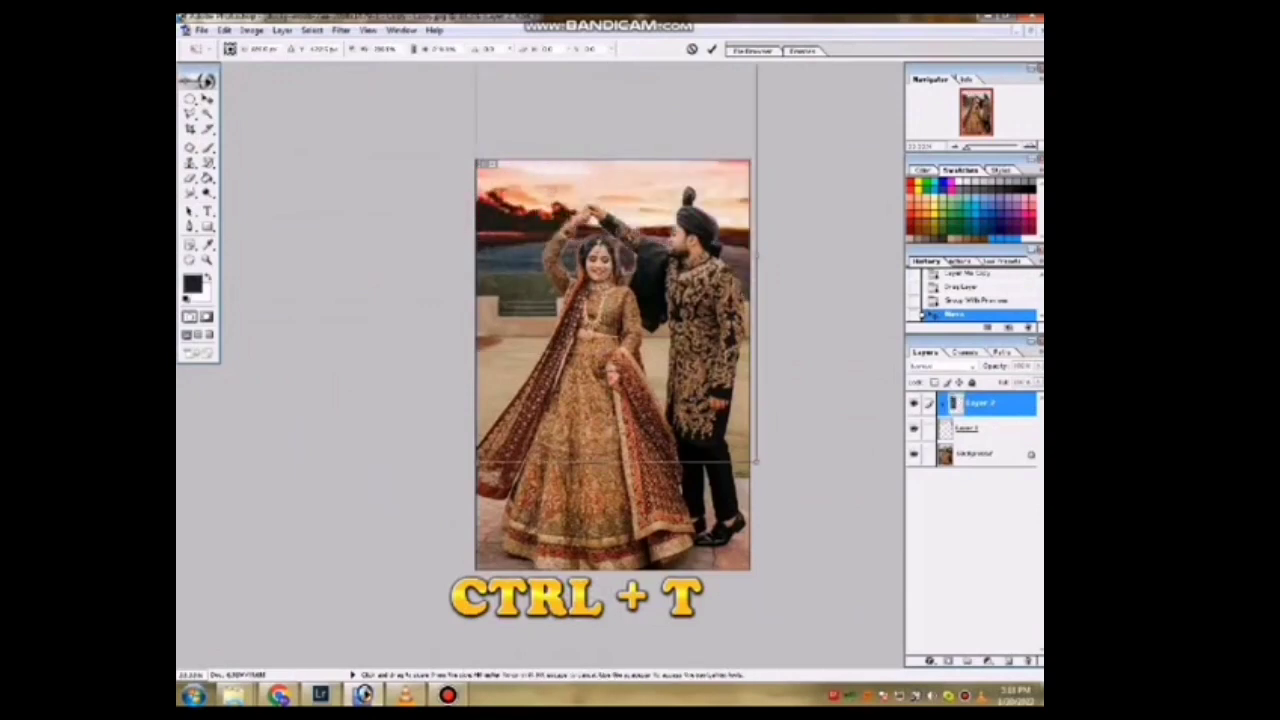
{"action": "left_click_drag", "start_coordinate": [620, 300], "coordinate": [600, 335]}
{"action": "left_click_drag", "start_coordinate": [604, 402], "coordinate": [611, 351]}
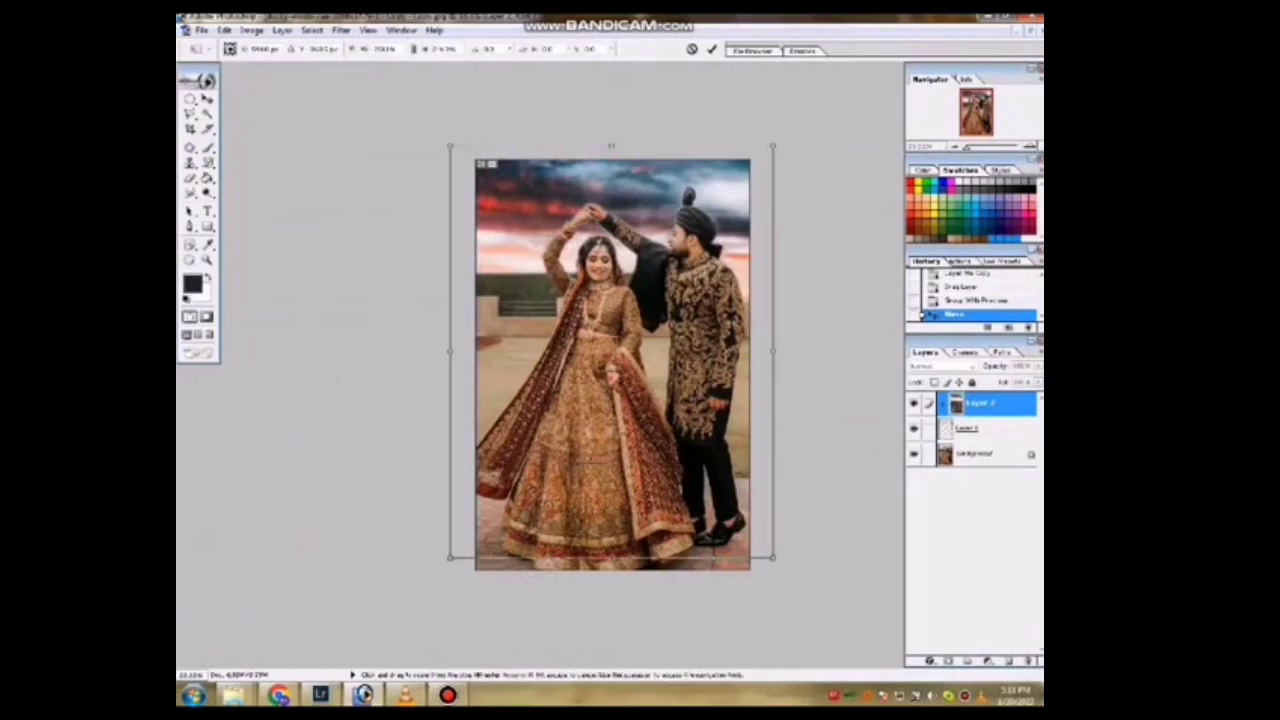
{"action": "left_click_drag", "start_coordinate": [611, 570], "coordinate": [611, 636]}
{"action": "left_click_drag", "start_coordinate": [611, 146], "coordinate": [609, 115]}
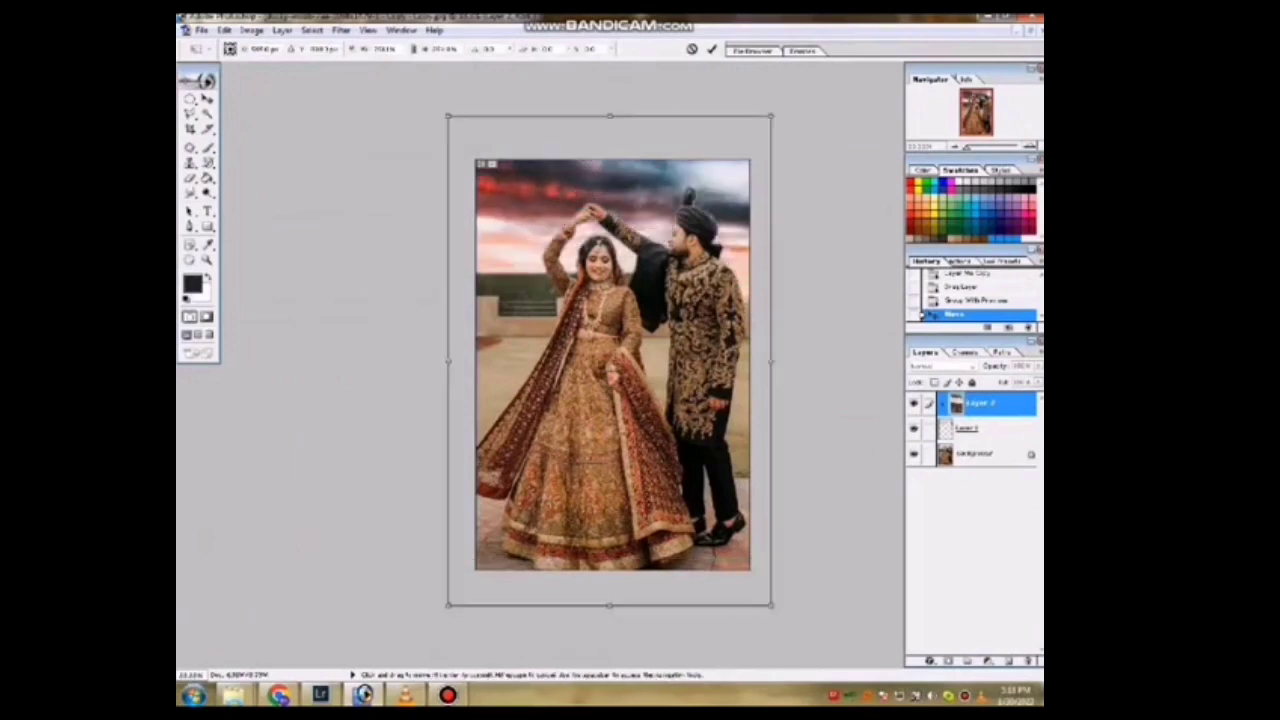
{"action": "left_click_drag", "start_coordinate": [611, 636], "coordinate": [609, 605]}
{"action": "left_click_drag", "start_coordinate": [609, 360], "coordinate": [604, 378]}
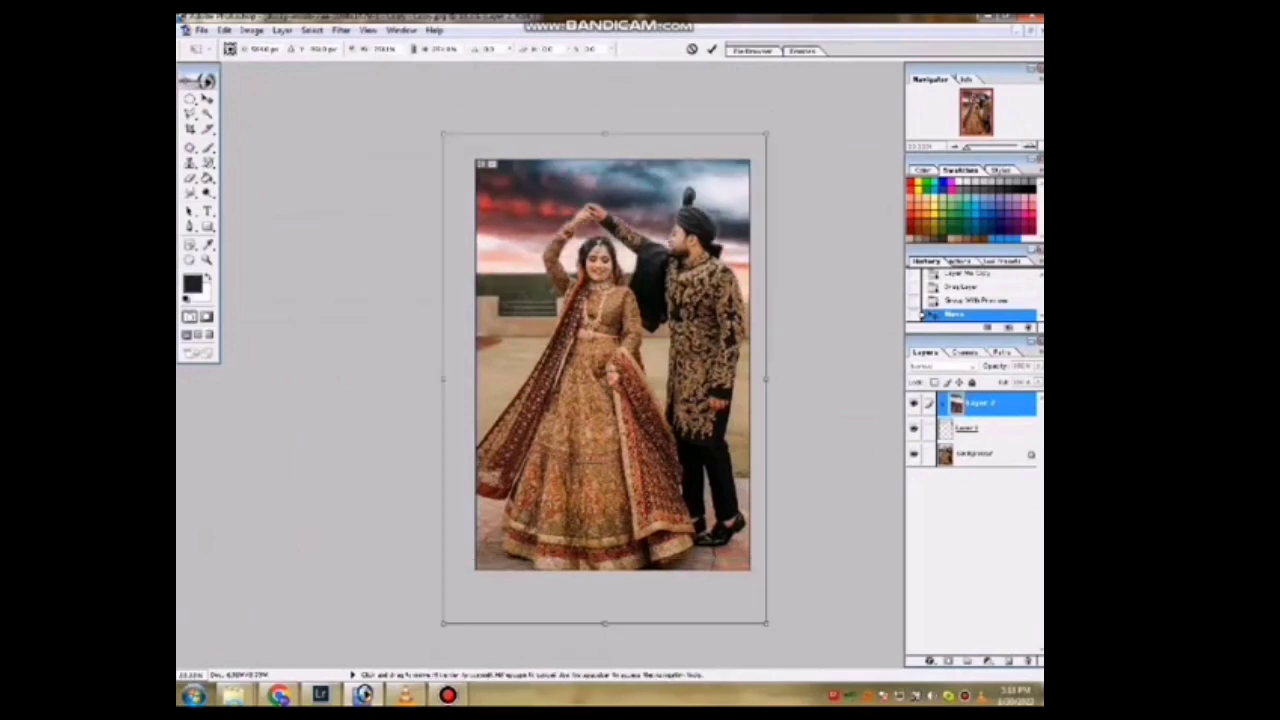
Commit the sunset transform and merge it into the sky copy layer
{"action": "key", "text": "Return"}
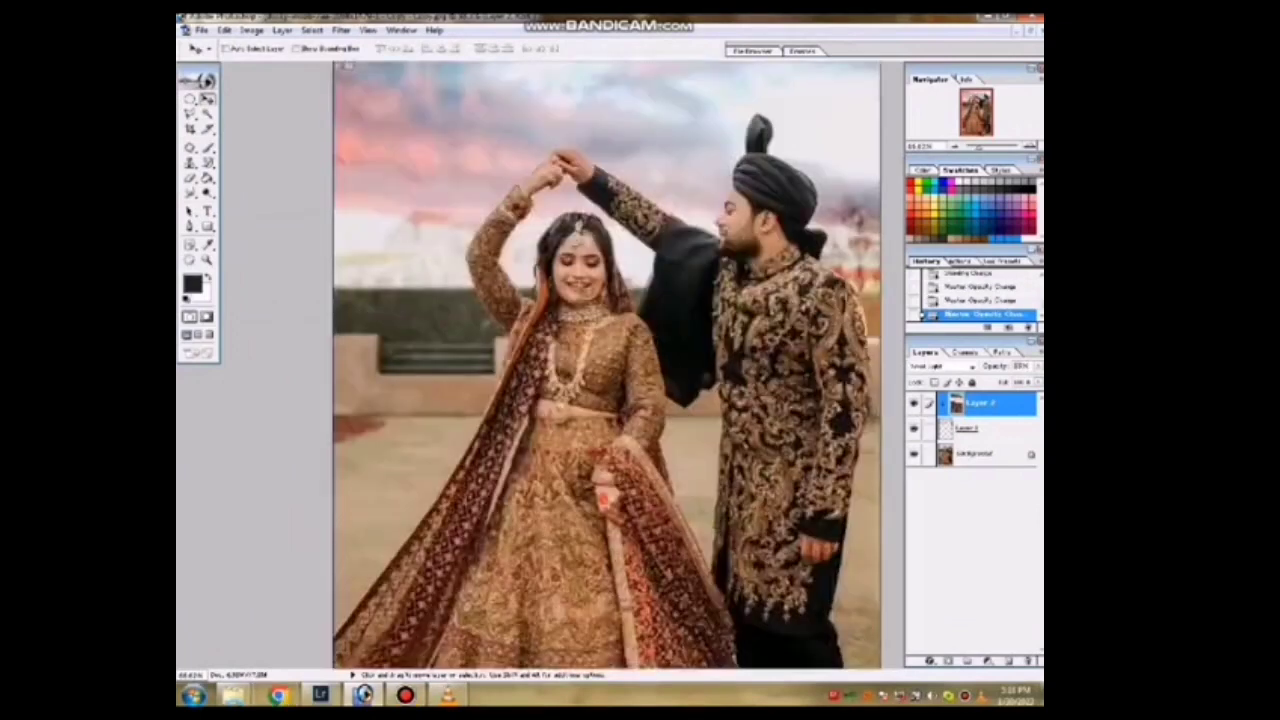
{"action": "key", "text": "ctrl+0"}
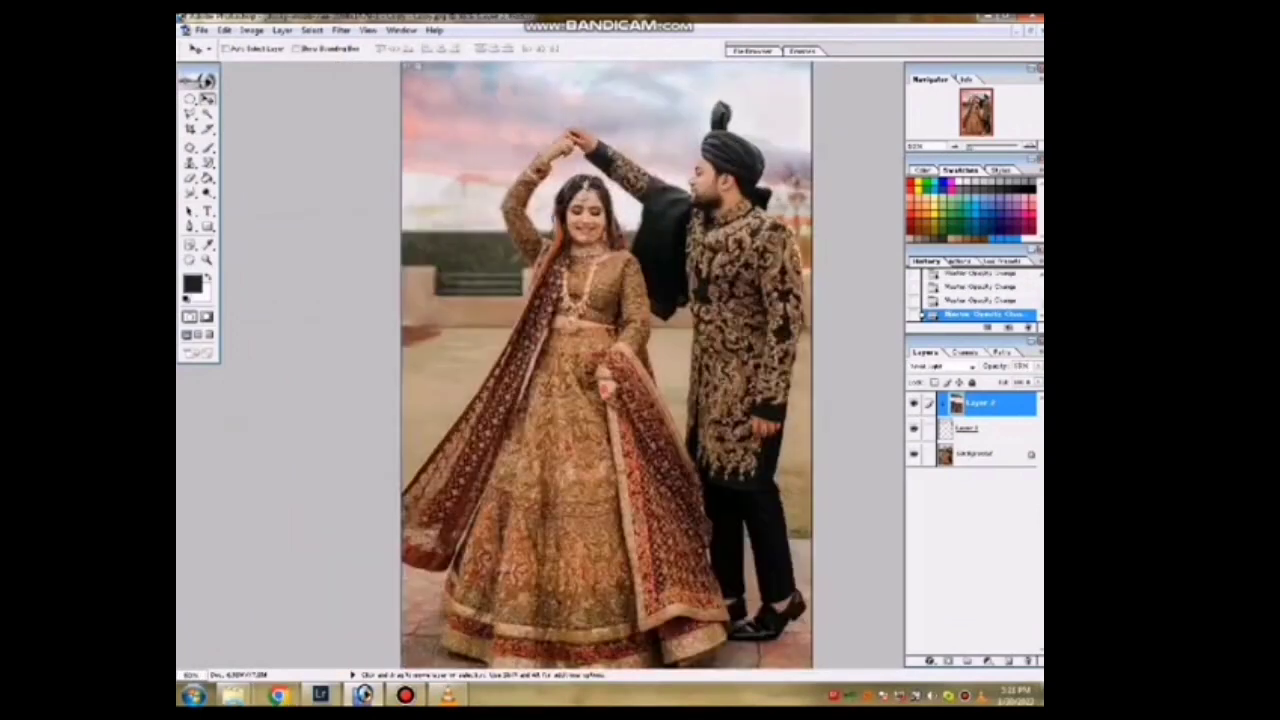
{"action": "key", "text": "ctrl+shift+e"}
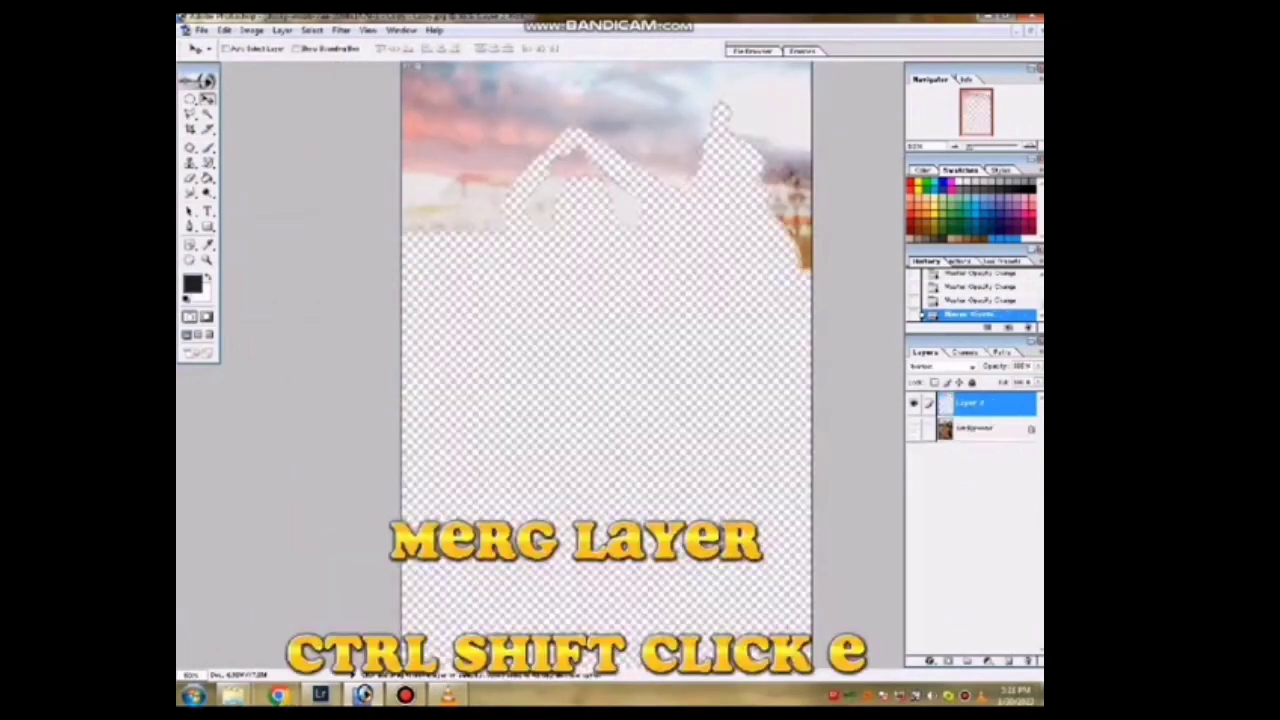
Darken the merged sky with a slight downward Curves adjustment
{"action": "key", "text": "ctrl+minus"}
{"action": "key", "text": "ctrl+m"}
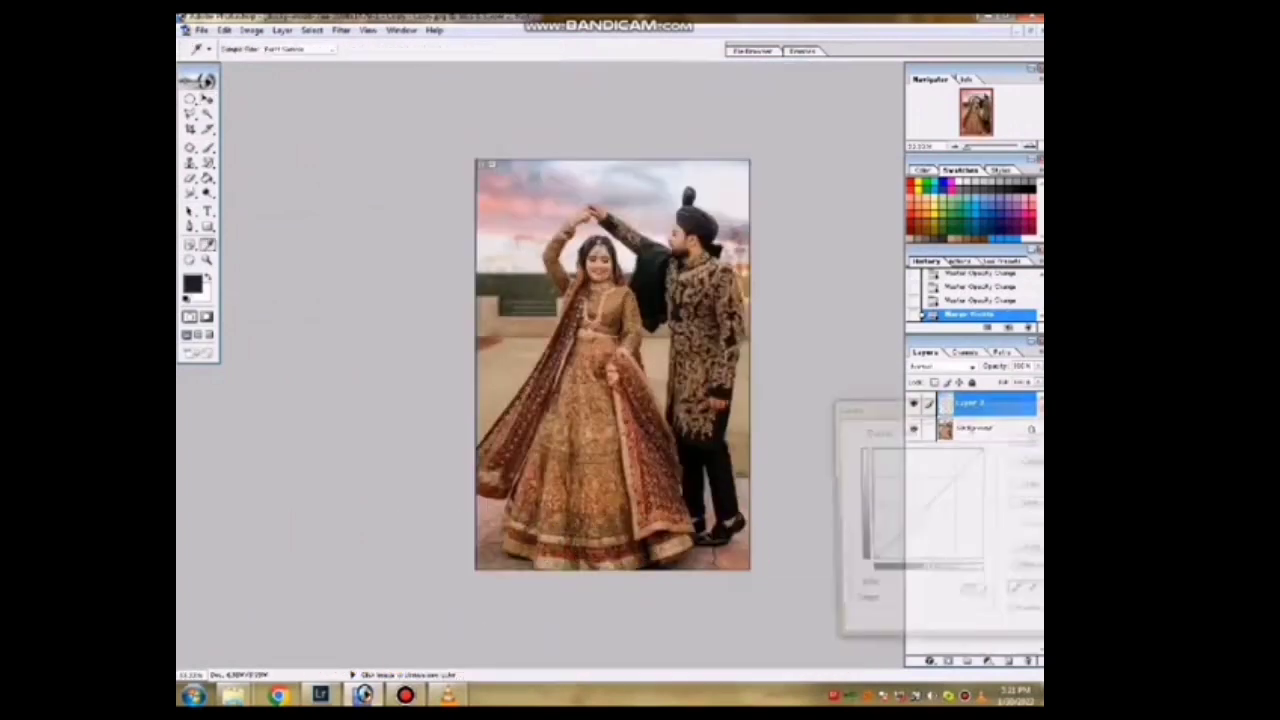
{"action": "left_click_drag", "start_coordinate": [943, 489], "coordinate": [944, 500]}
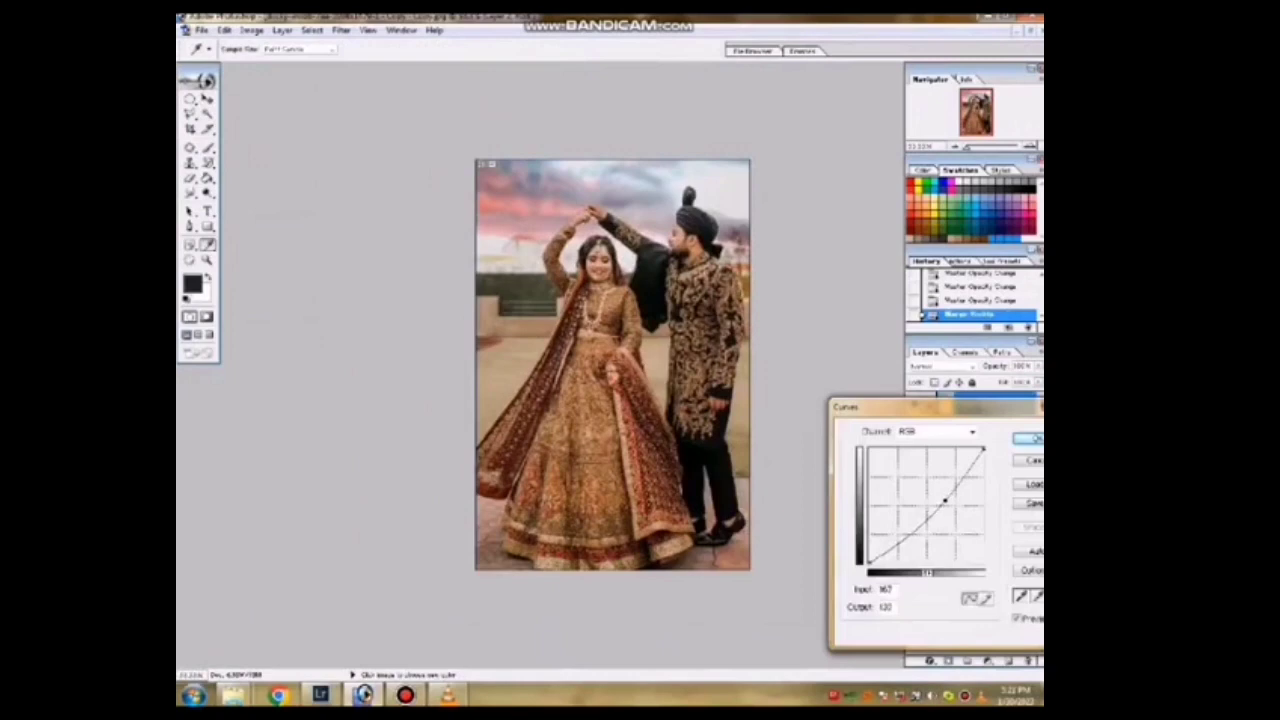
{"action": "key", "text": "Return"}
Apply a Color Balance adjustment to the merged image and inspect the bride's dress
{"action": "key", "text": "ctrl+plus"}
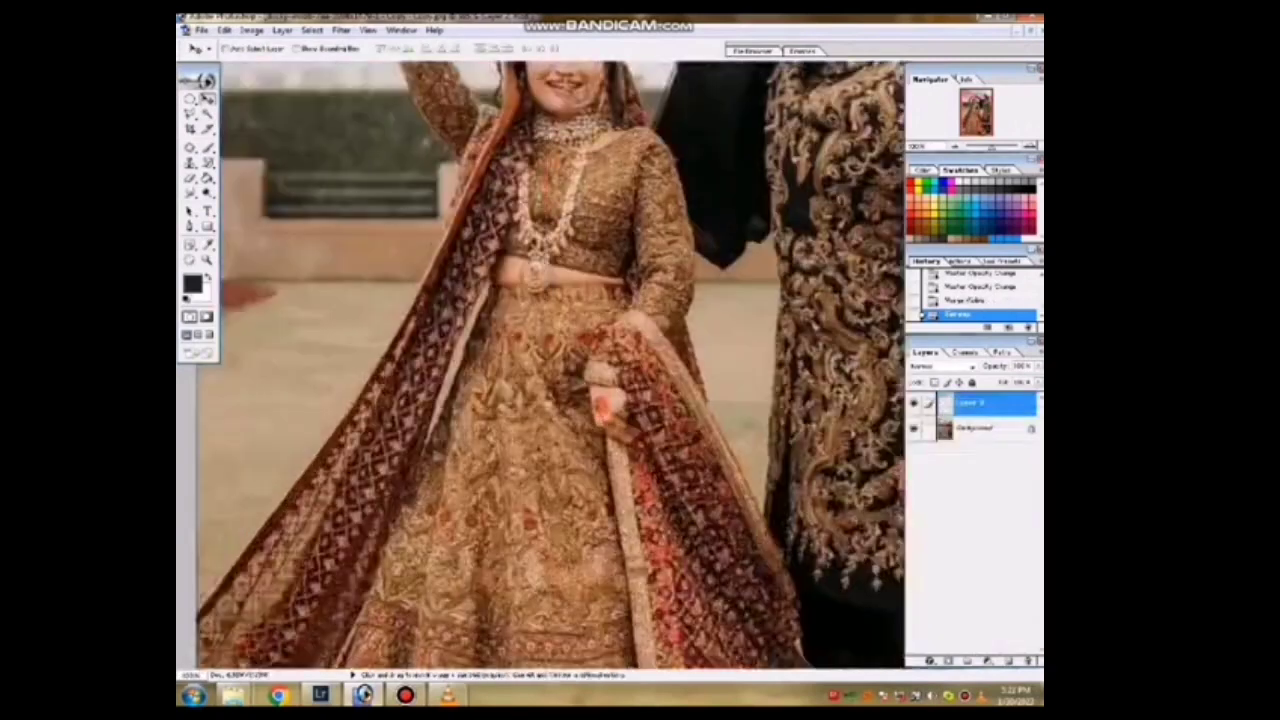
{"action": "key", "text": "ctrl+b"}
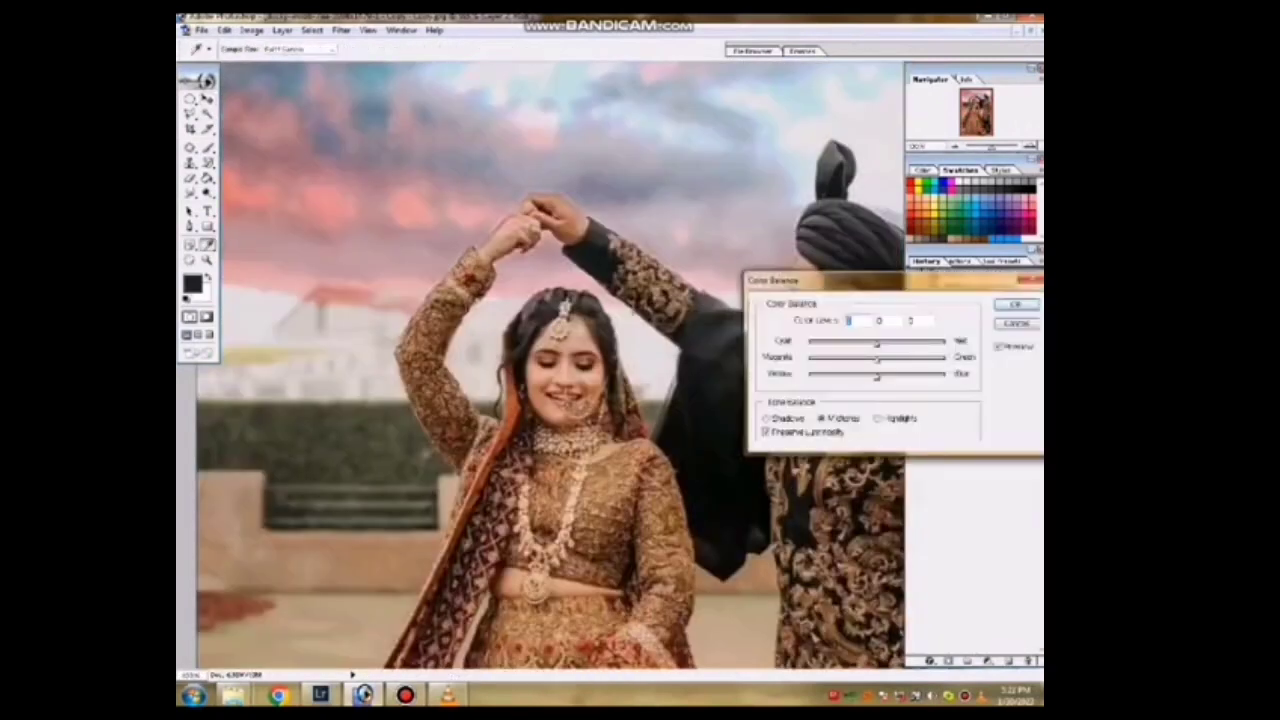
{"action": "key", "text": "Return"}
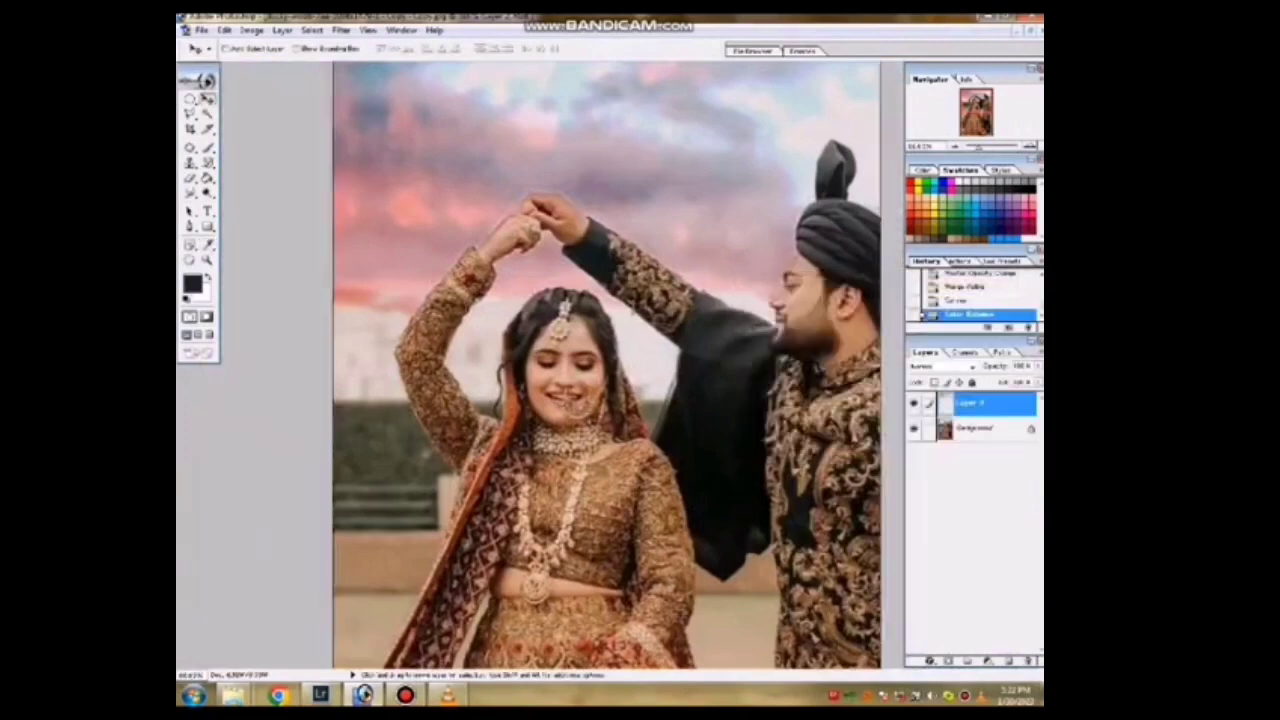
{"action": "key", "text": "ctrl+minus"}
{"action": "key", "text": "ctrl+minus"}
{"action": "key", "text": "ctrl+plus"}
{"action": "key", "text": "ctrl+plus"}
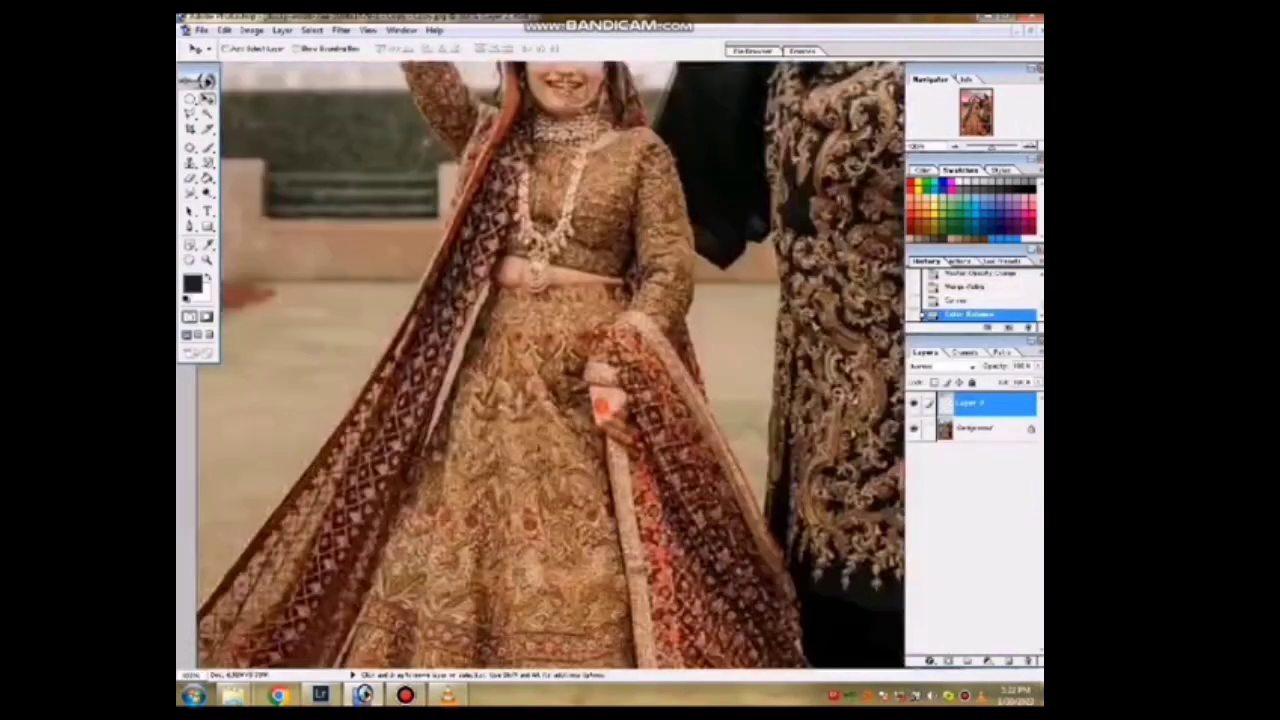
{"action": "scroll", "coordinate": [540, 360], "scroll_direction": "up", "scroll_amount": 5}
{"action": "scroll", "coordinate": [540, 360], "scroll_direction": "up", "scroll_amount": 5}
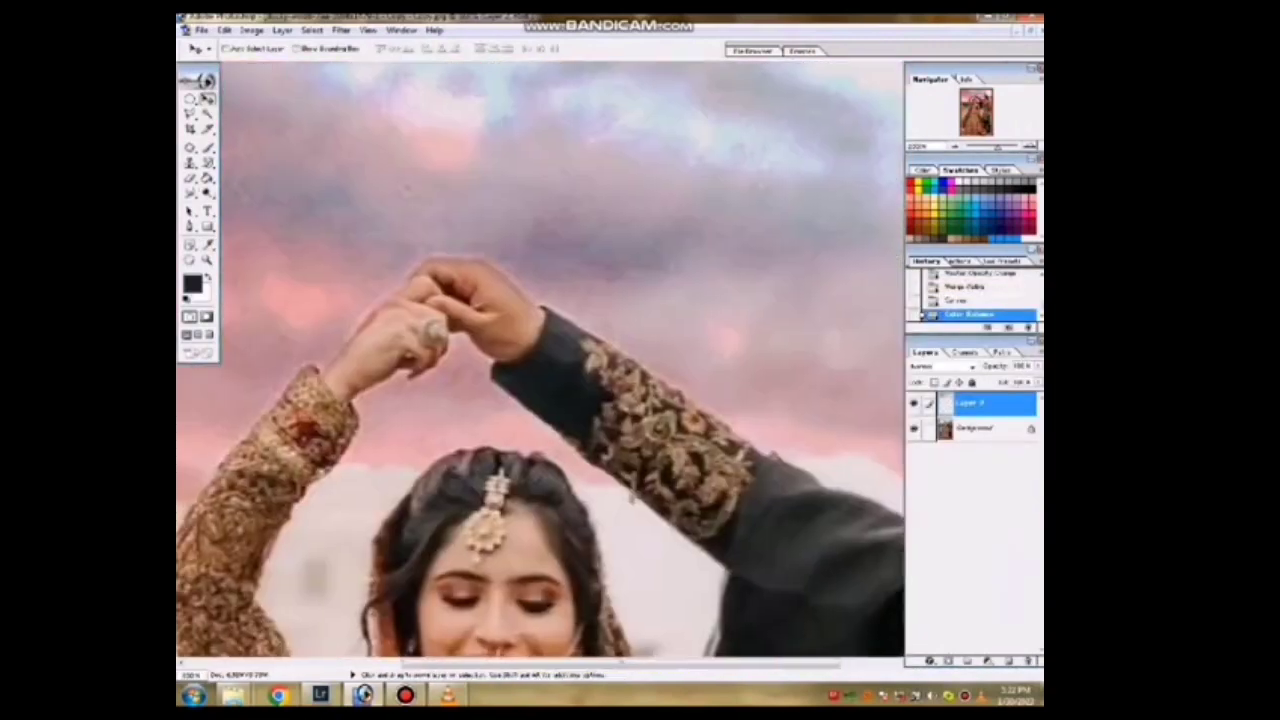
Dodge the bride's raised hands and face on the Background layer, then view the whole photo
{"action": "key", "text": "o"}
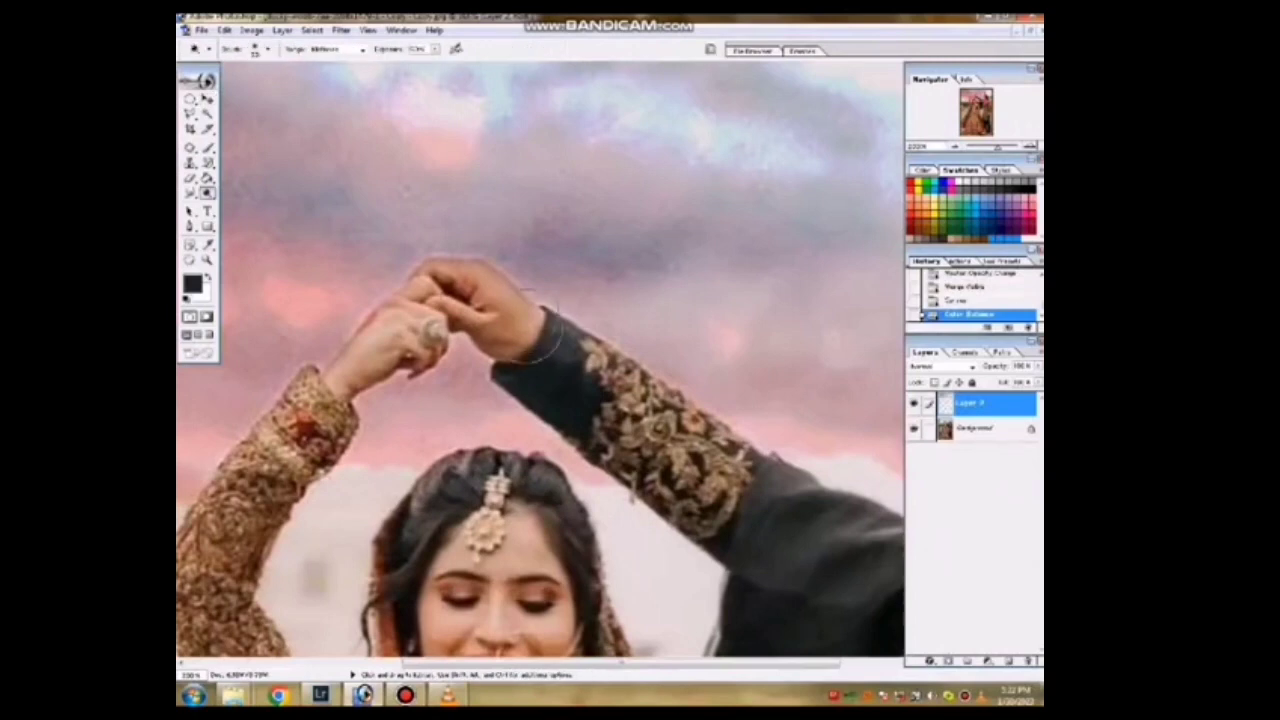
{"action": "key", "text": "ctrl+z"}
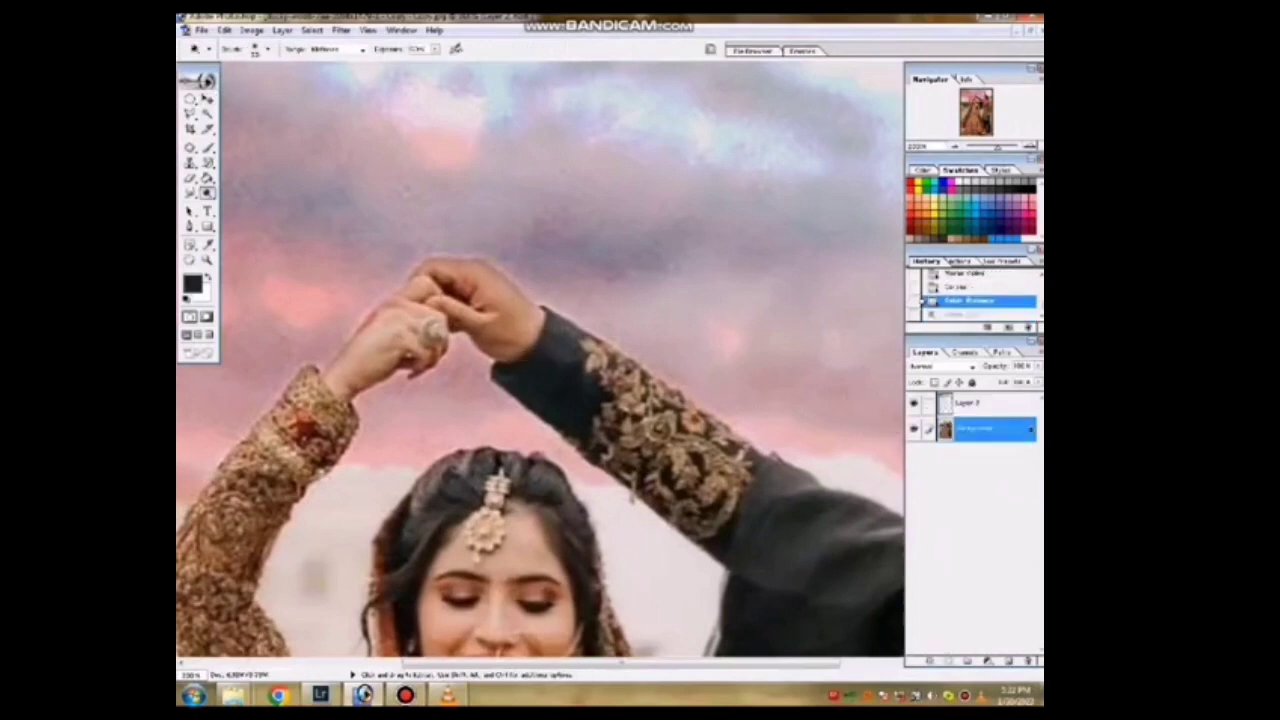
{"action": "left_click_drag", "start_coordinate": [410, 290], "coordinate": [455, 325]}
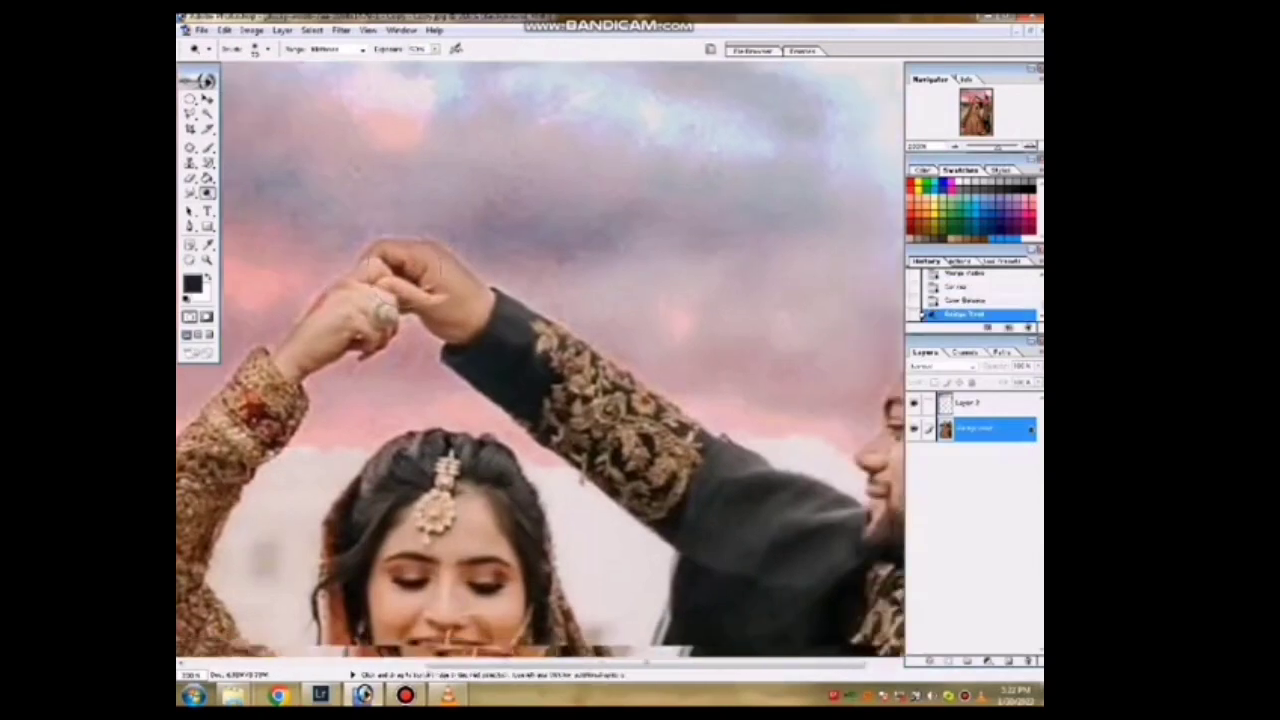
{"action": "left_click_drag", "start_coordinate": [700, 450], "coordinate": [400, 250]}
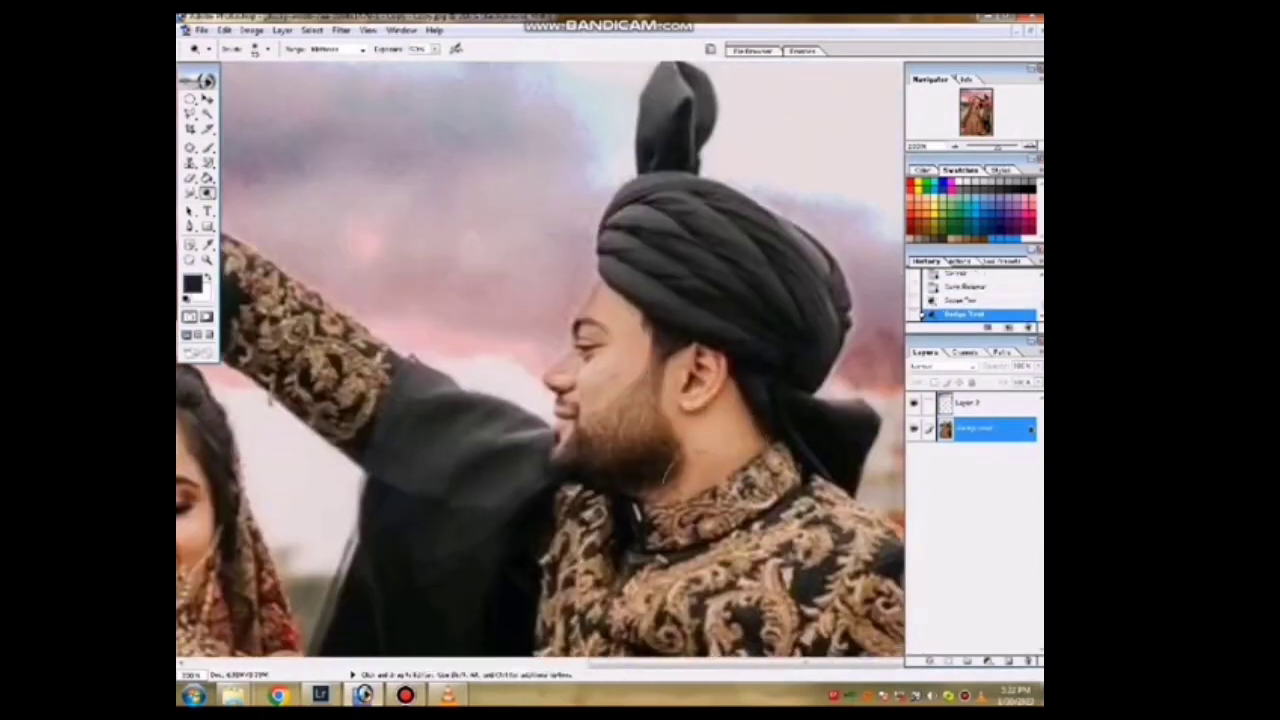
{"action": "left_click_drag", "start_coordinate": [215, 330], "coordinate": [515, 285]}
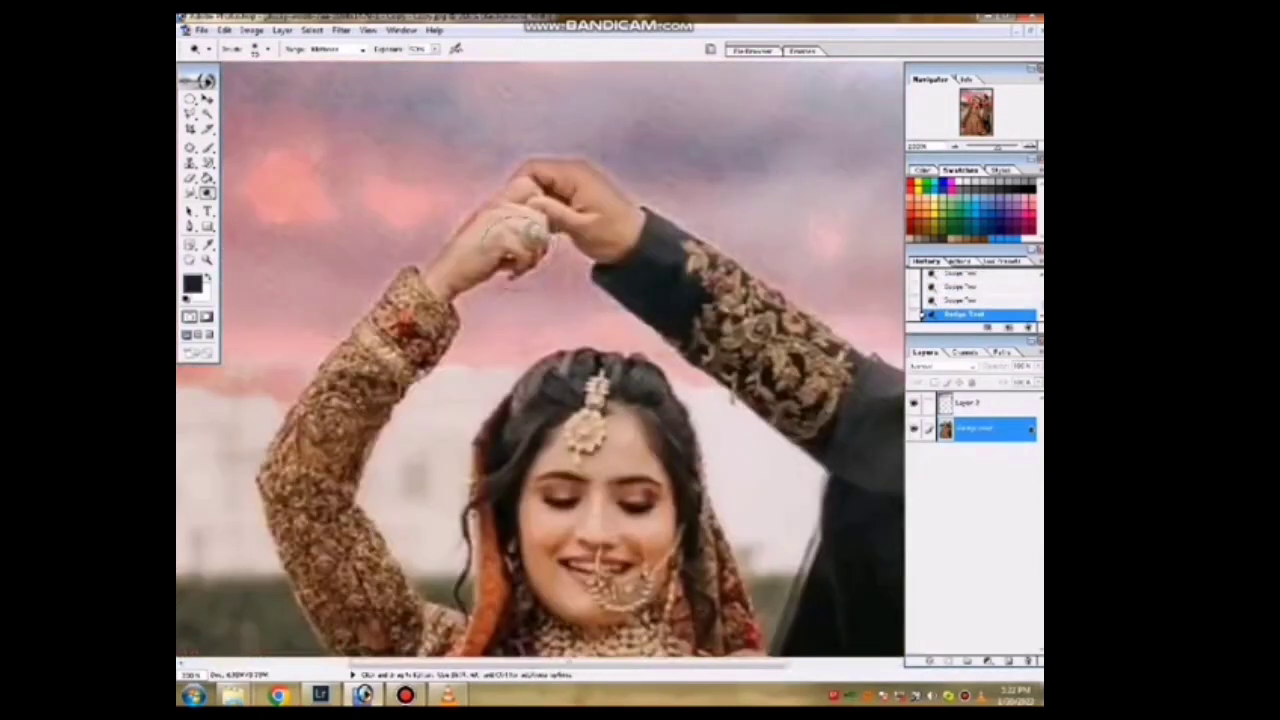
{"action": "key", "text": "ctrl+minus"}
{"action": "key", "text": "ctrl+minus"}
{"action": "key", "text": "ctrl+minus"}
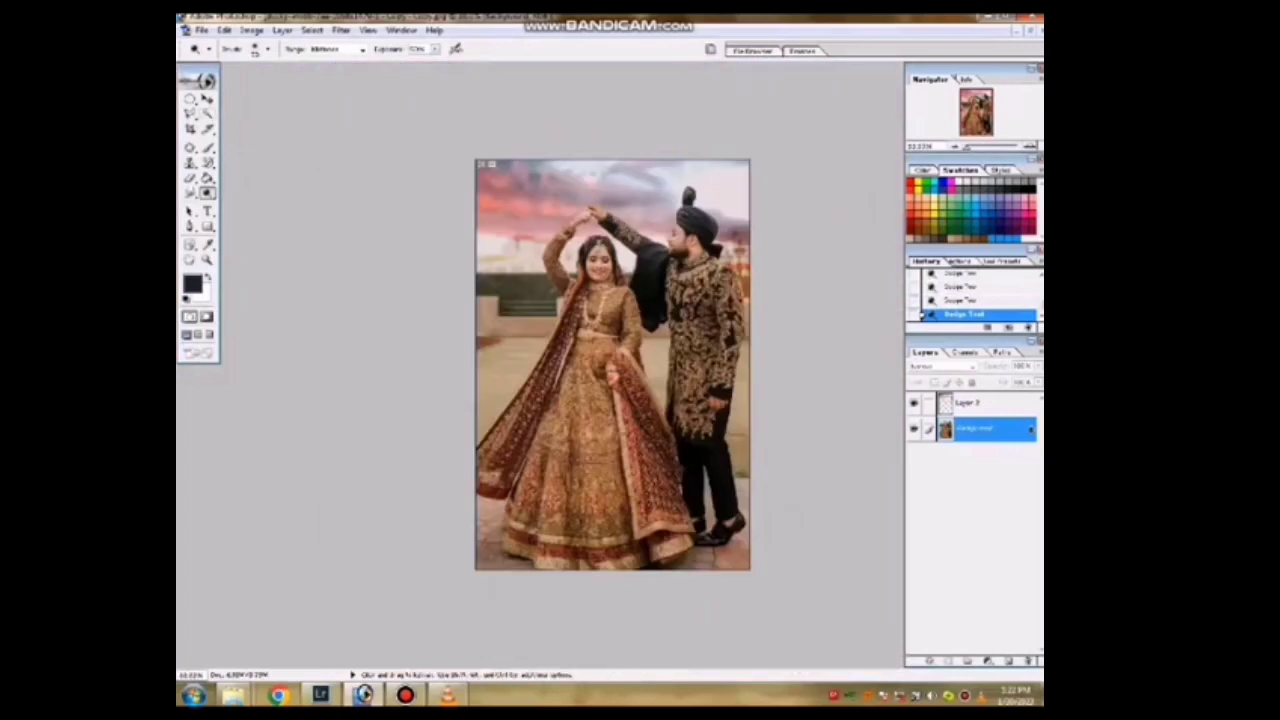
{"action": "key", "text": "w"}
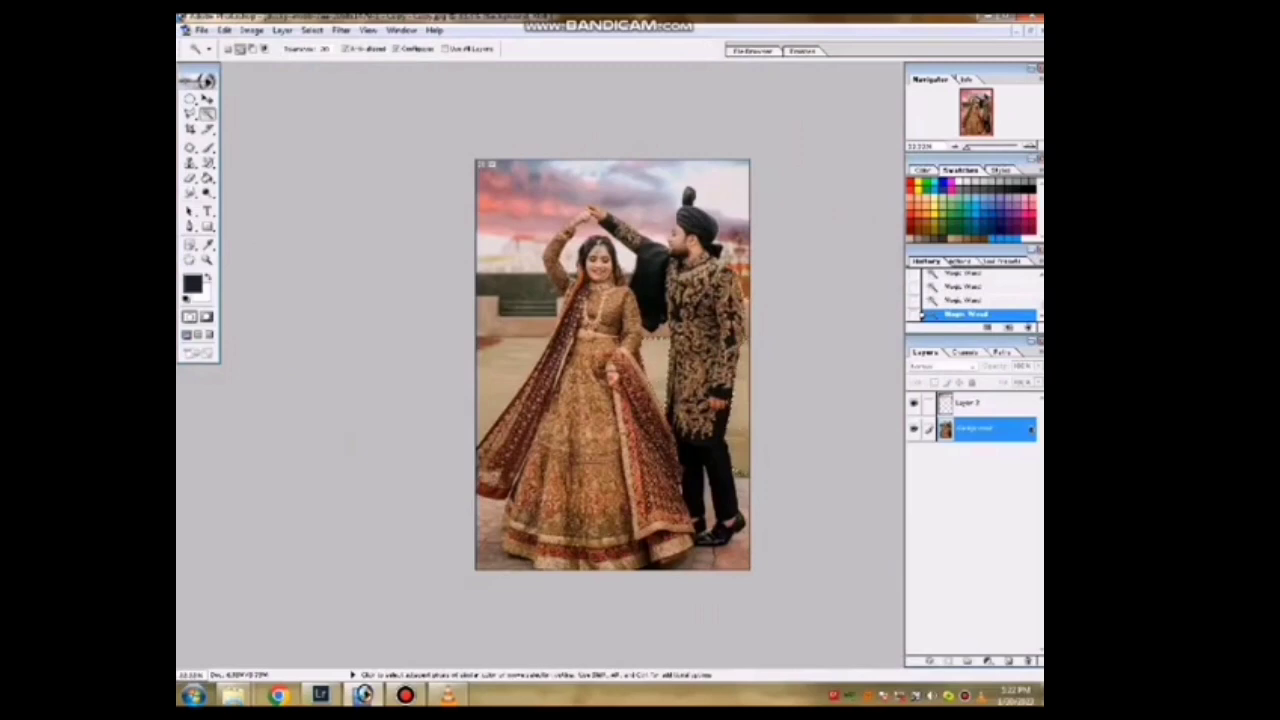
Feather the walls-and-ground selection and start a Color Balance with cyan–red at -30
{"action": "key", "text": "ctrl+plus"}
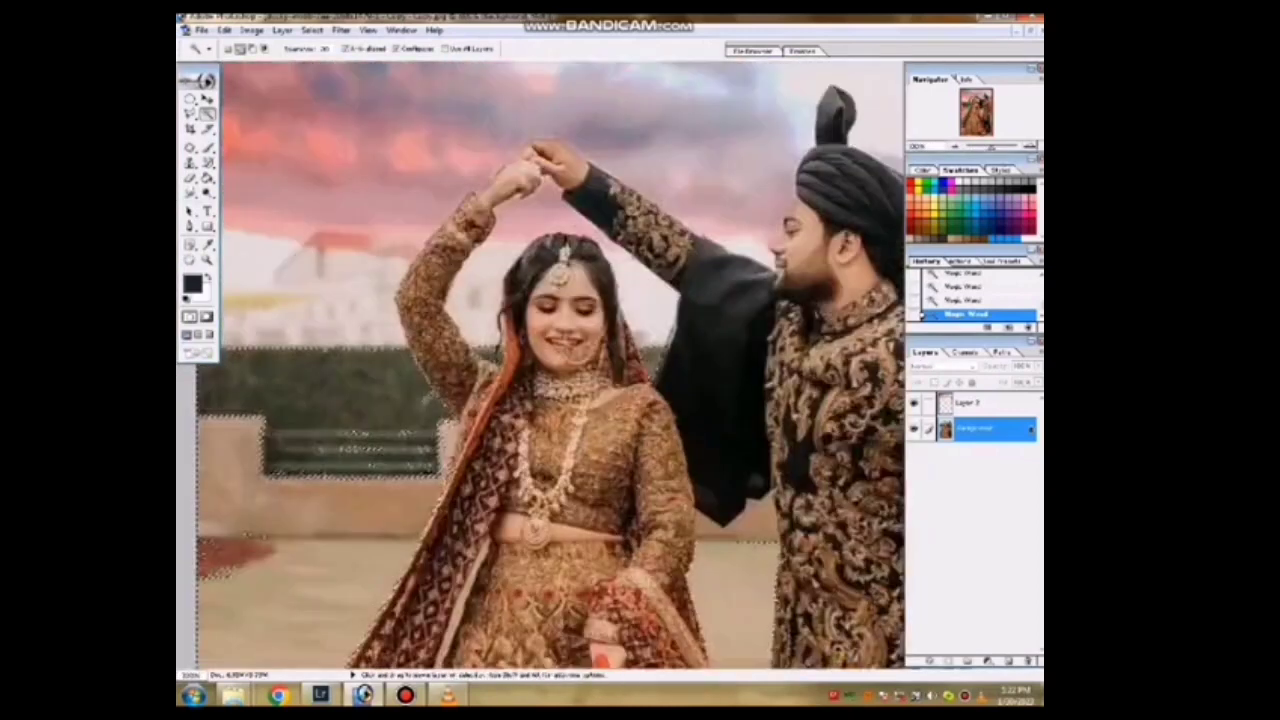
{"action": "key", "text": "ctrl+minus"}
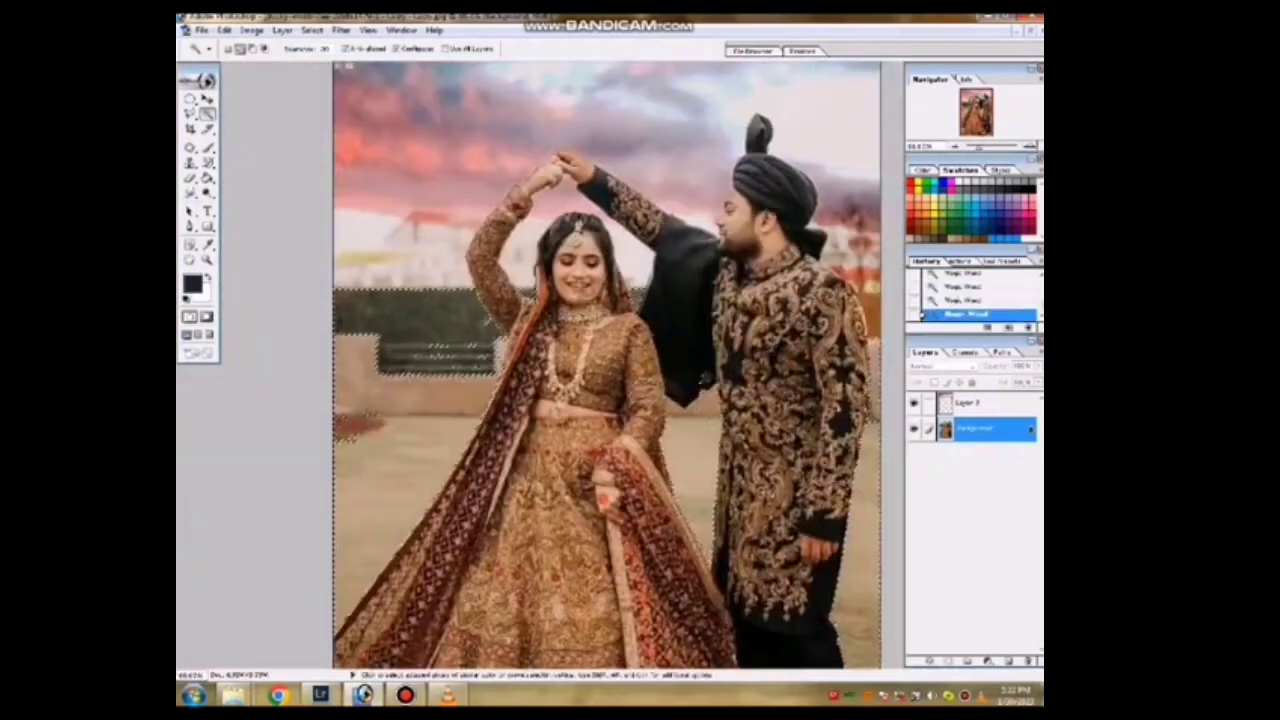
{"action": "key", "text": "ctrl+minus"}
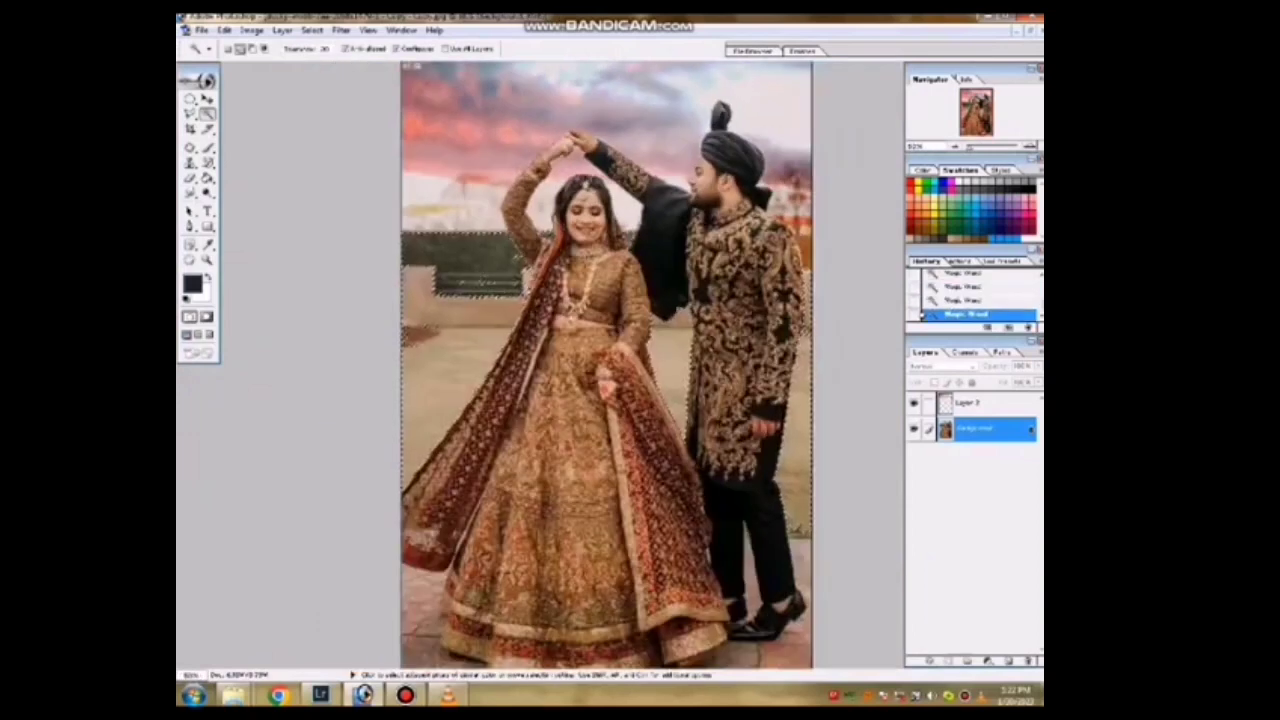
{"action": "key", "text": "ctrl+minus"}
{"action": "key", "text": "ctrl+alt+d"}
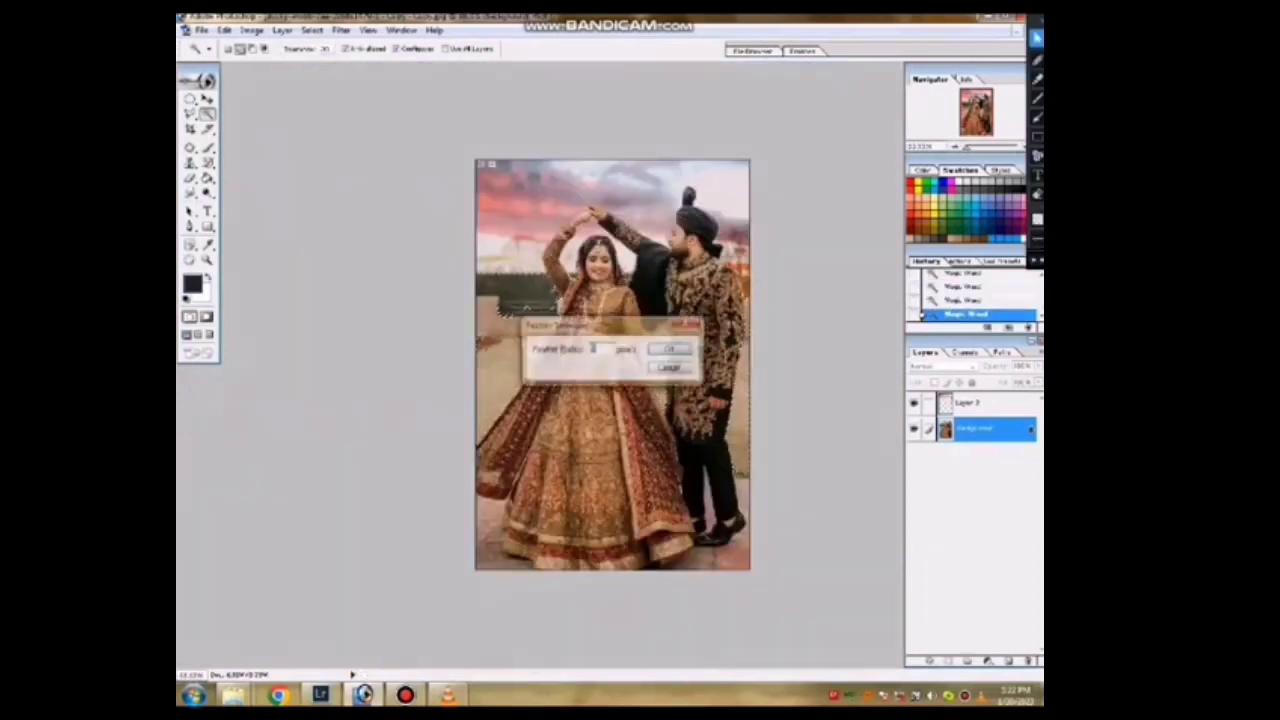
{"action": "key", "text": "Return"}
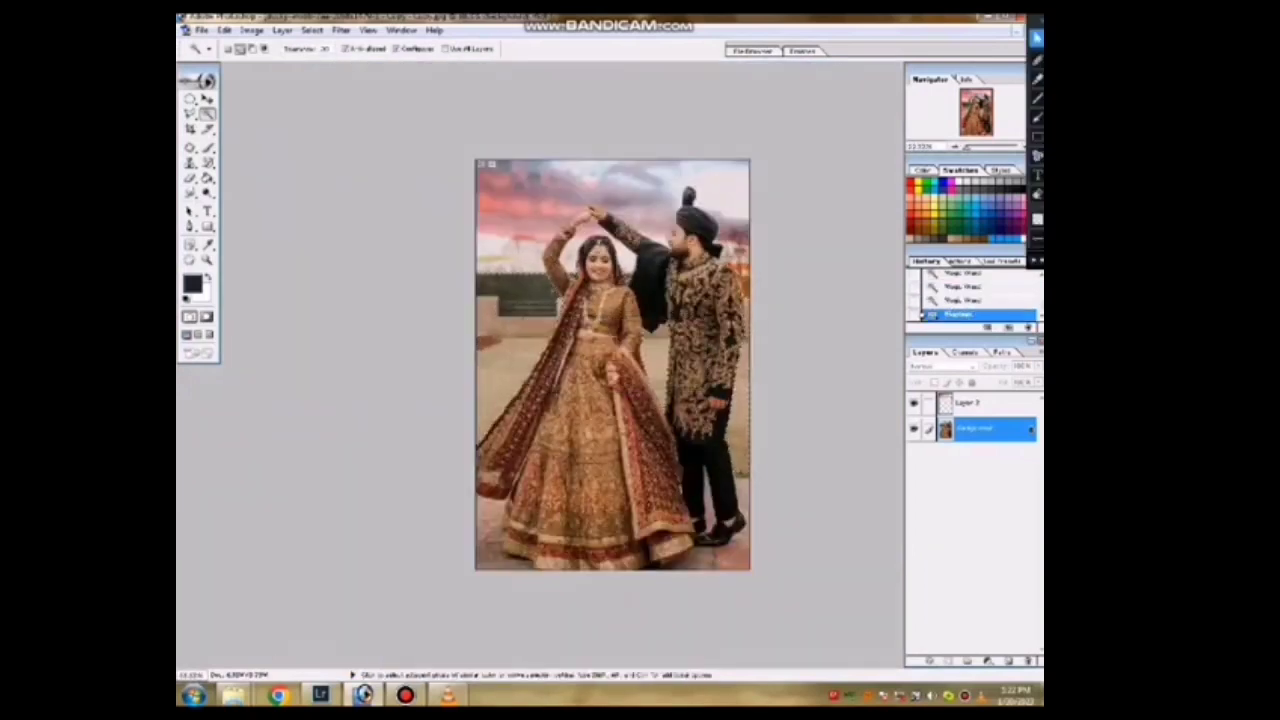
{"action": "key", "text": "ctrl+b"}
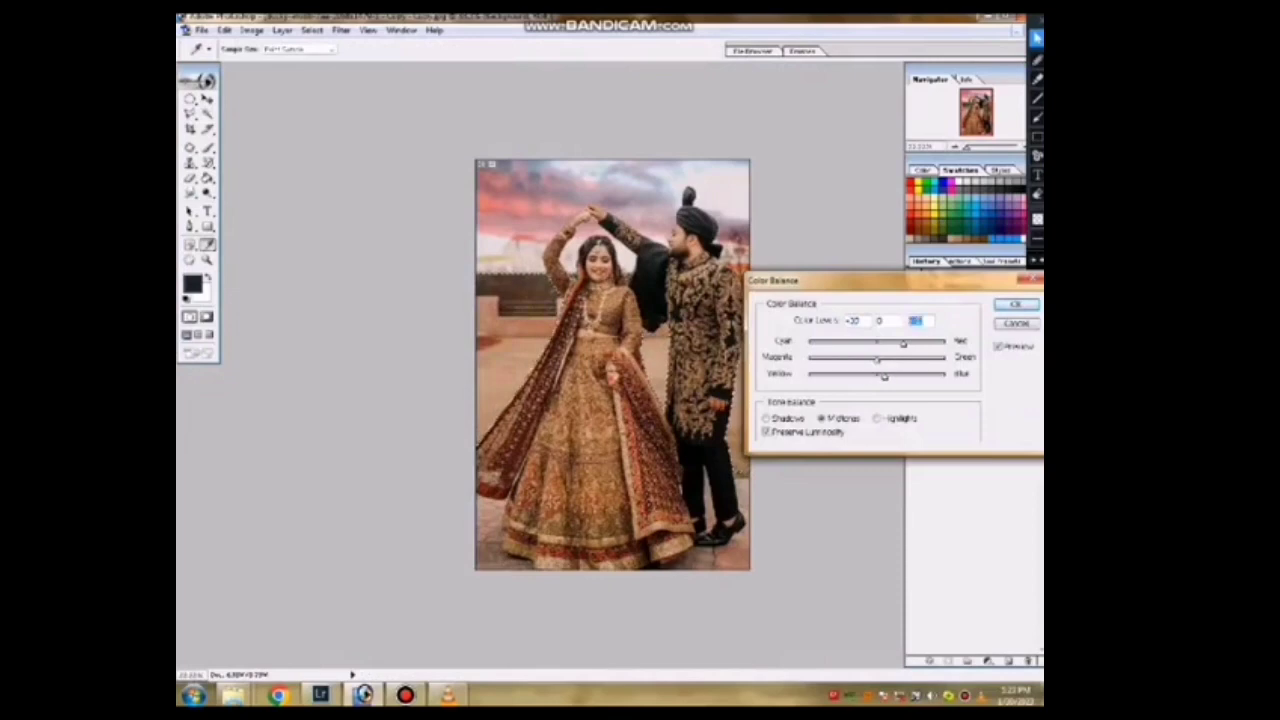
Apply the -30 cyan–red Color Balance, run Auto Contrast, and check the bride's face
{"action": "key", "text": "Return"}
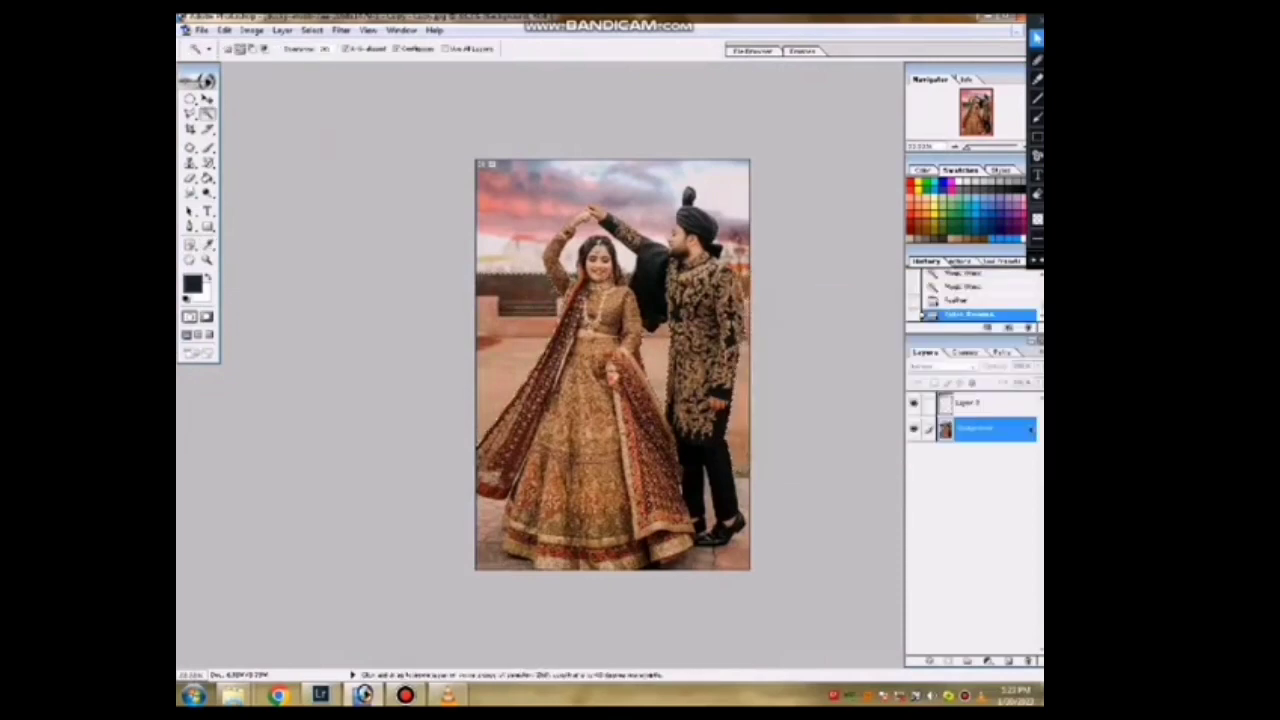
{"action": "key", "text": "ctrl+shift+alt+l"}
{"action": "key", "text": "ctrl+minus"}
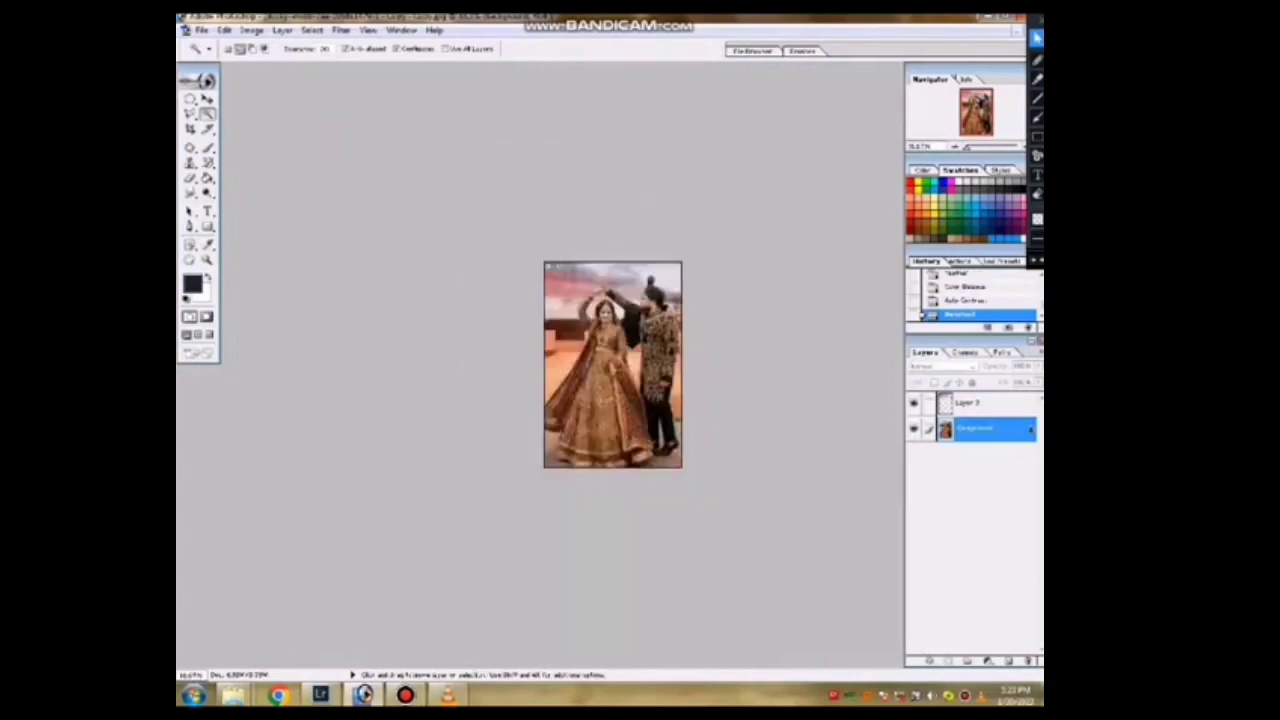
{"action": "key", "text": "ctrl+alt+0"}
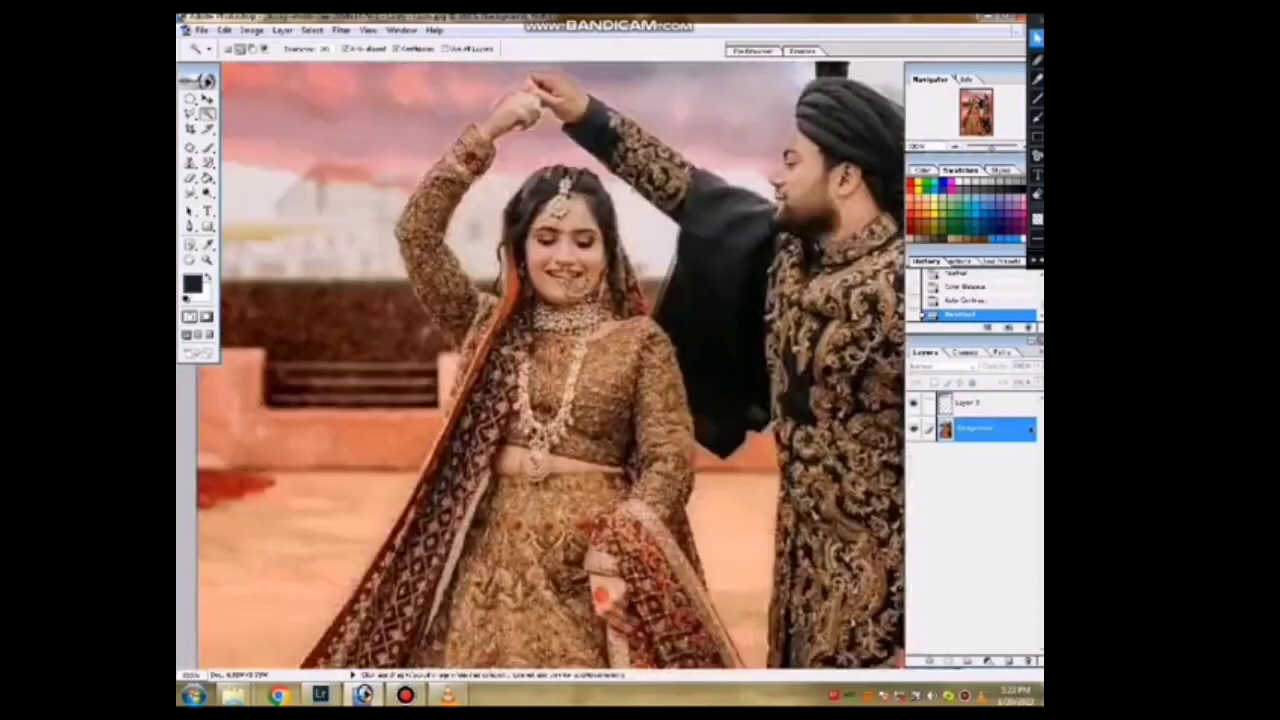
{"action": "key", "text": "ctrl+0"}
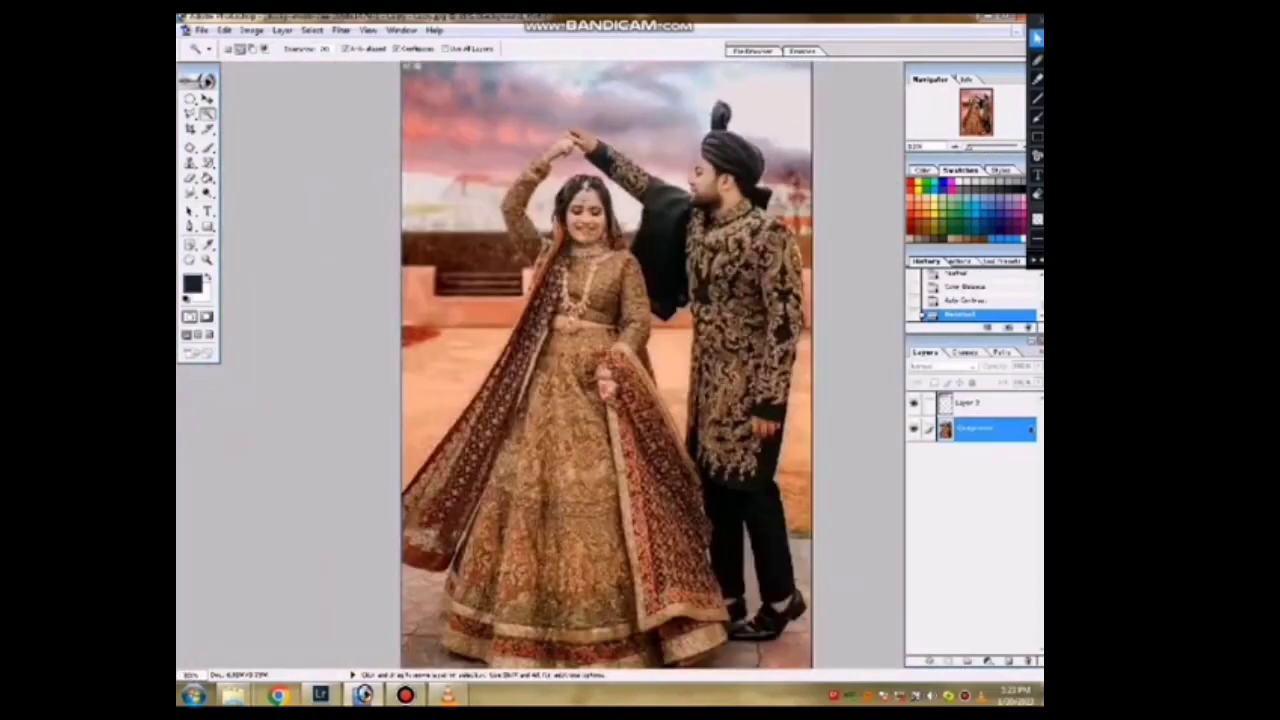
{"action": "key", "text": "ctrl+alt+0"}
{"action": "scroll", "coordinate": [540, 360], "scroll_direction": "up", "scroll_amount": 5}
{"action": "scroll", "coordinate": [540, 360], "scroll_direction": "up", "scroll_amount": 5}
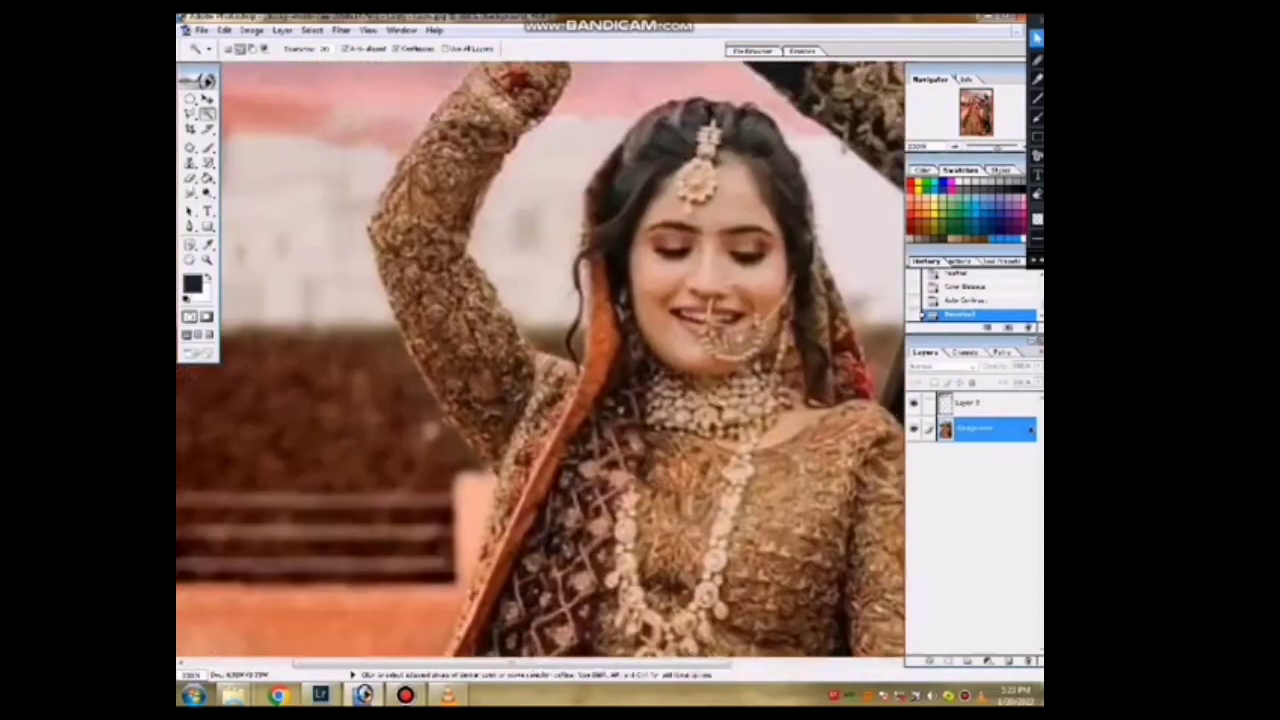
{"action": "key", "text": "ctrl+0"}
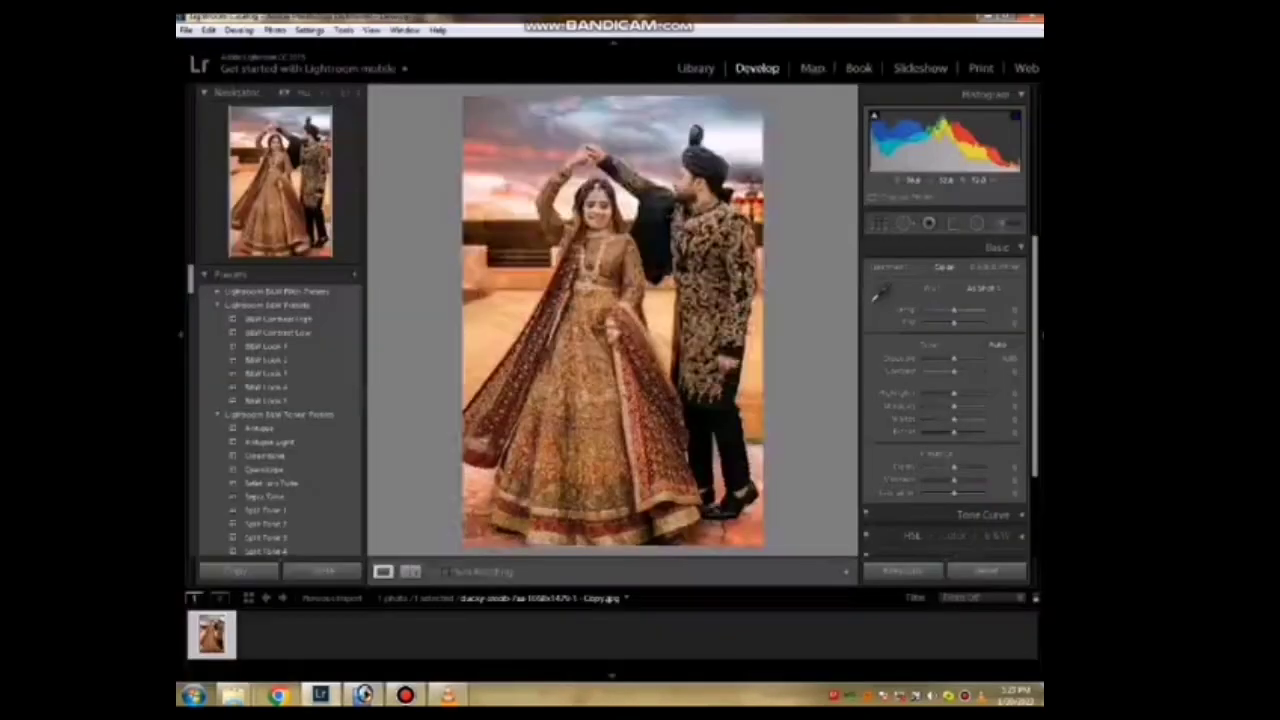
Apply a user preset in the Develop module, trying a second preset for the golden look
{"action": "key", "text": "z"}
{"action": "key", "text": "z"}
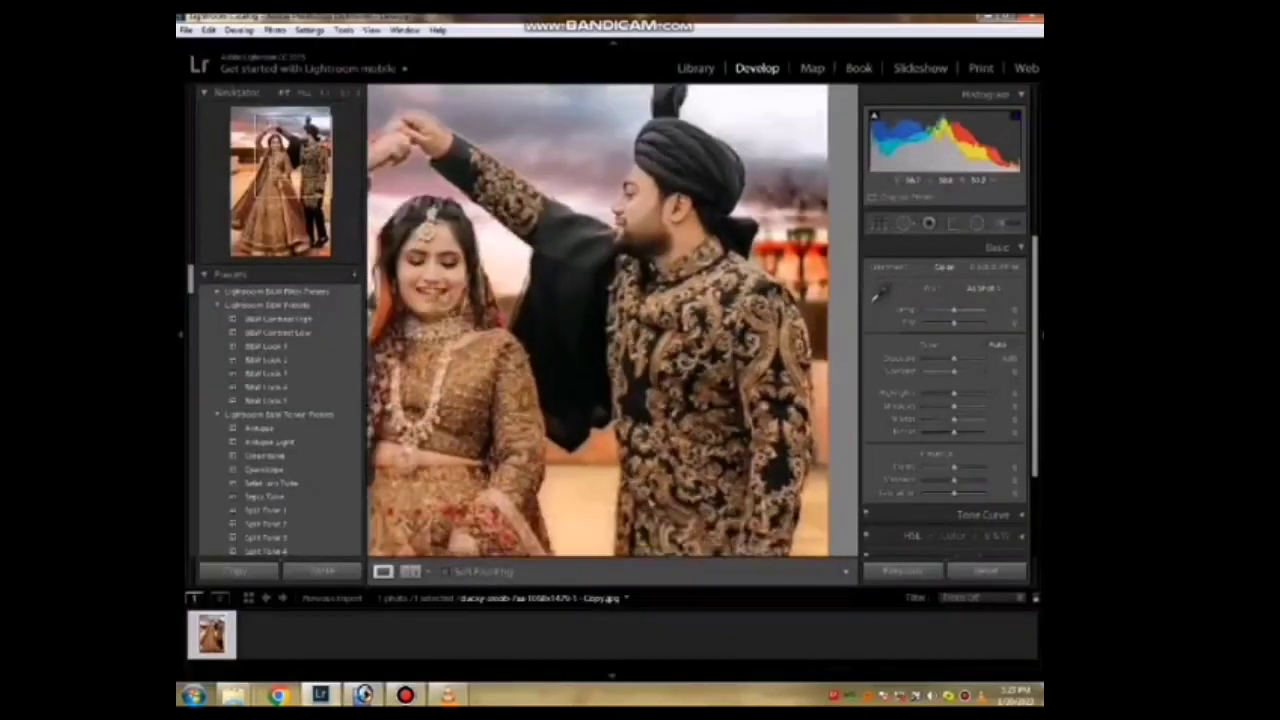
{"action": "scroll", "coordinate": [280, 400], "scroll_direction": "down", "scroll_amount": 5}
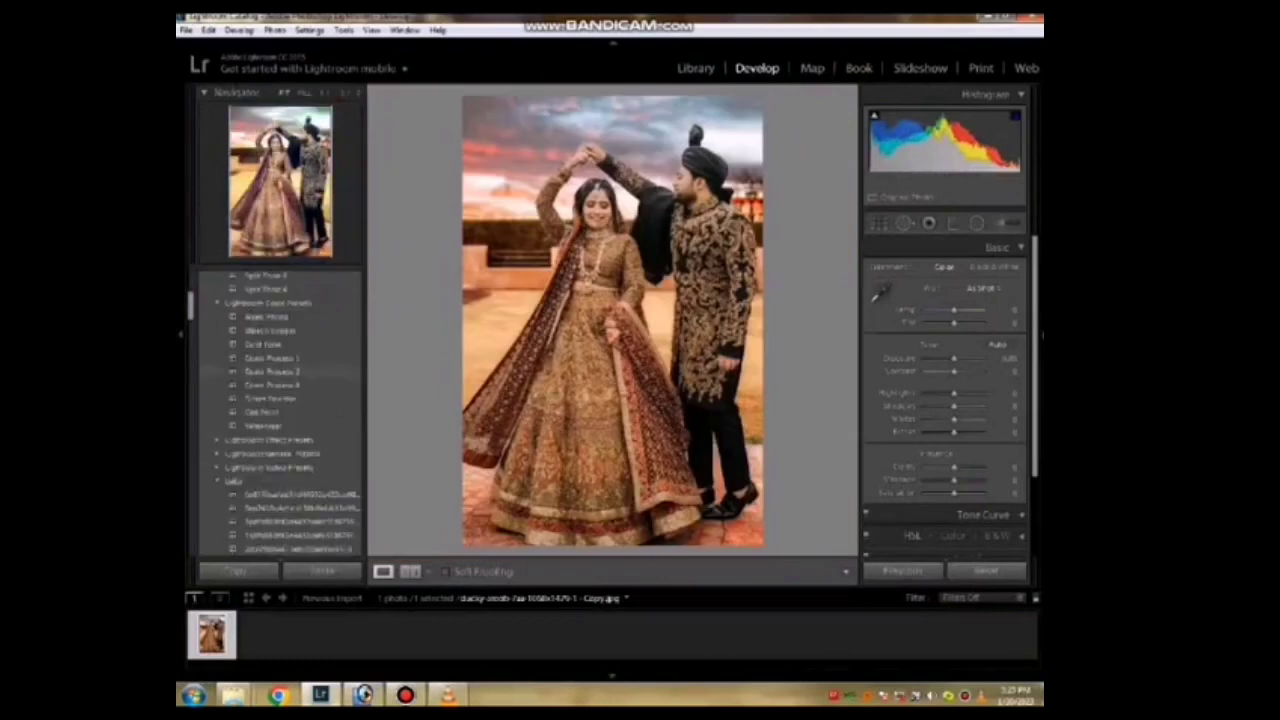
{"action": "scroll", "coordinate": [280, 400], "scroll_direction": "down", "scroll_amount": 3}
{"action": "scroll", "coordinate": [290, 420], "scroll_direction": "down", "scroll_amount": 3}
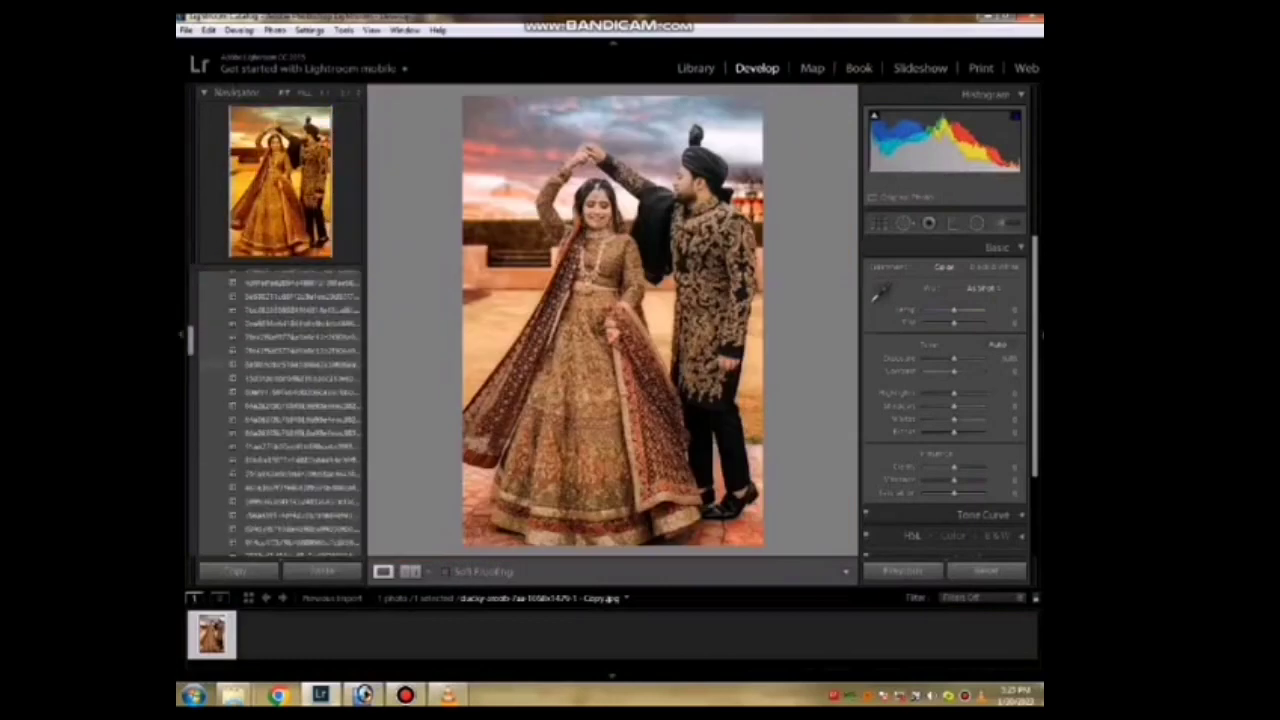
{"action": "scroll", "coordinate": [290, 410], "scroll_direction": "down", "scroll_amount": 3}
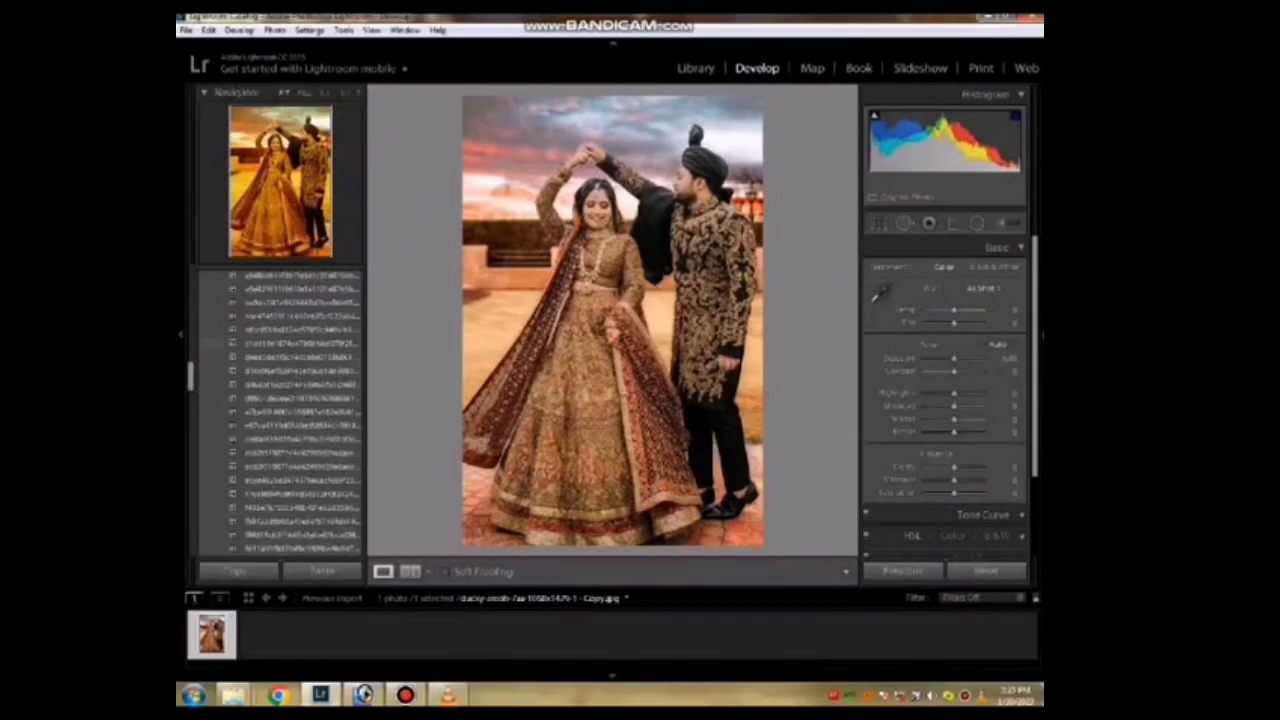
{"action": "scroll", "coordinate": [290, 410], "scroll_direction": "down", "scroll_amount": 3}
{"action": "scroll", "coordinate": [290, 410], "scroll_direction": "down", "scroll_amount": 3}
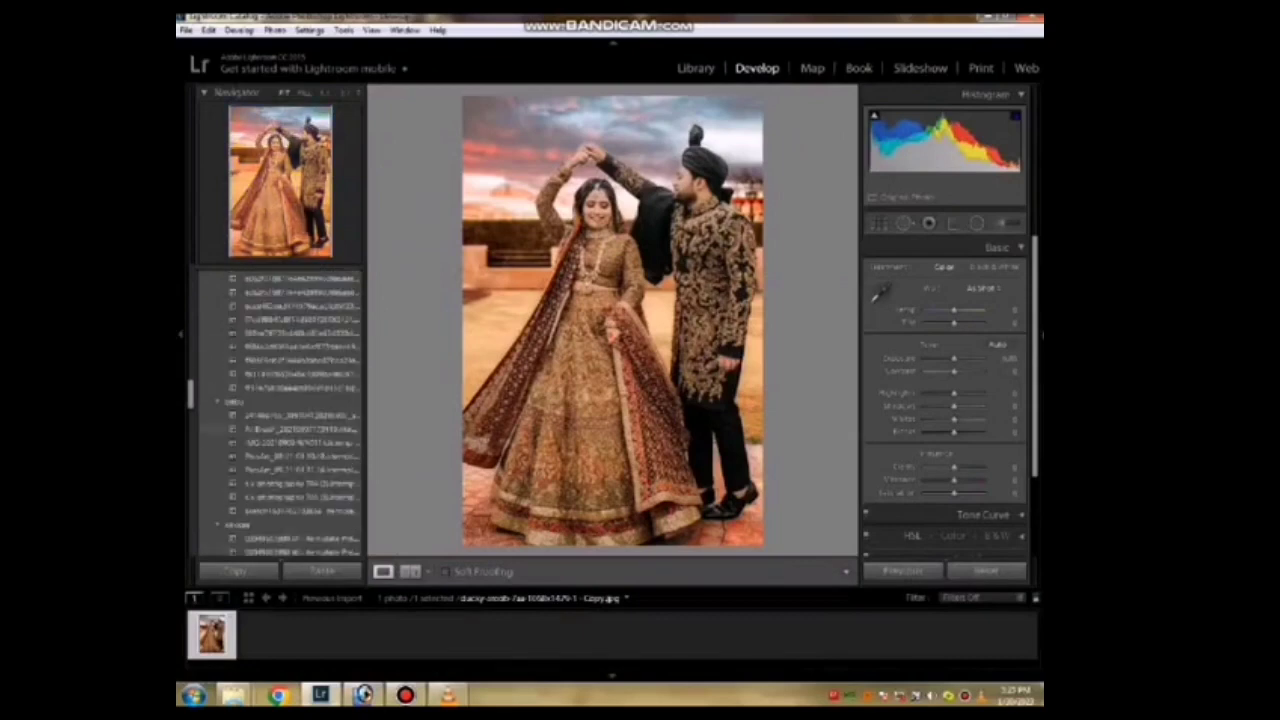
{"action": "scroll", "coordinate": [290, 410], "scroll_direction": "up", "scroll_amount": 5}
{"action": "left_click", "coordinate": [290, 320]}
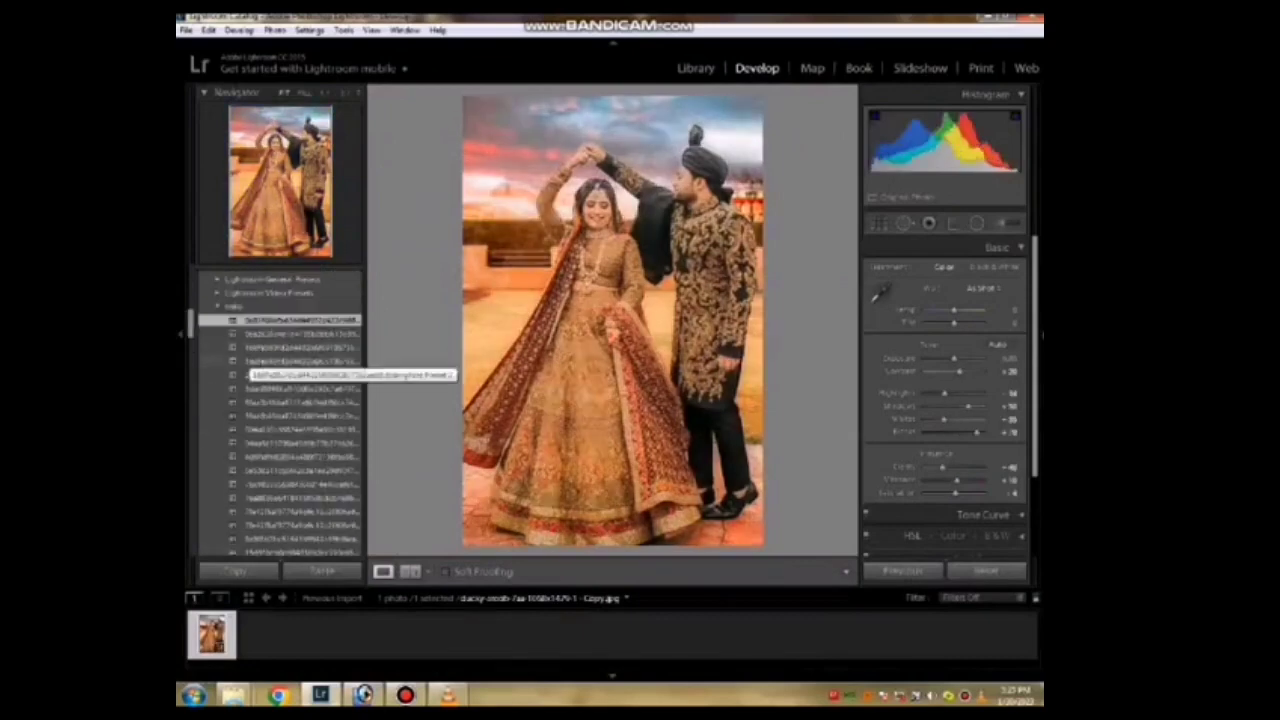
{"action": "left_click", "coordinate": [290, 401]}
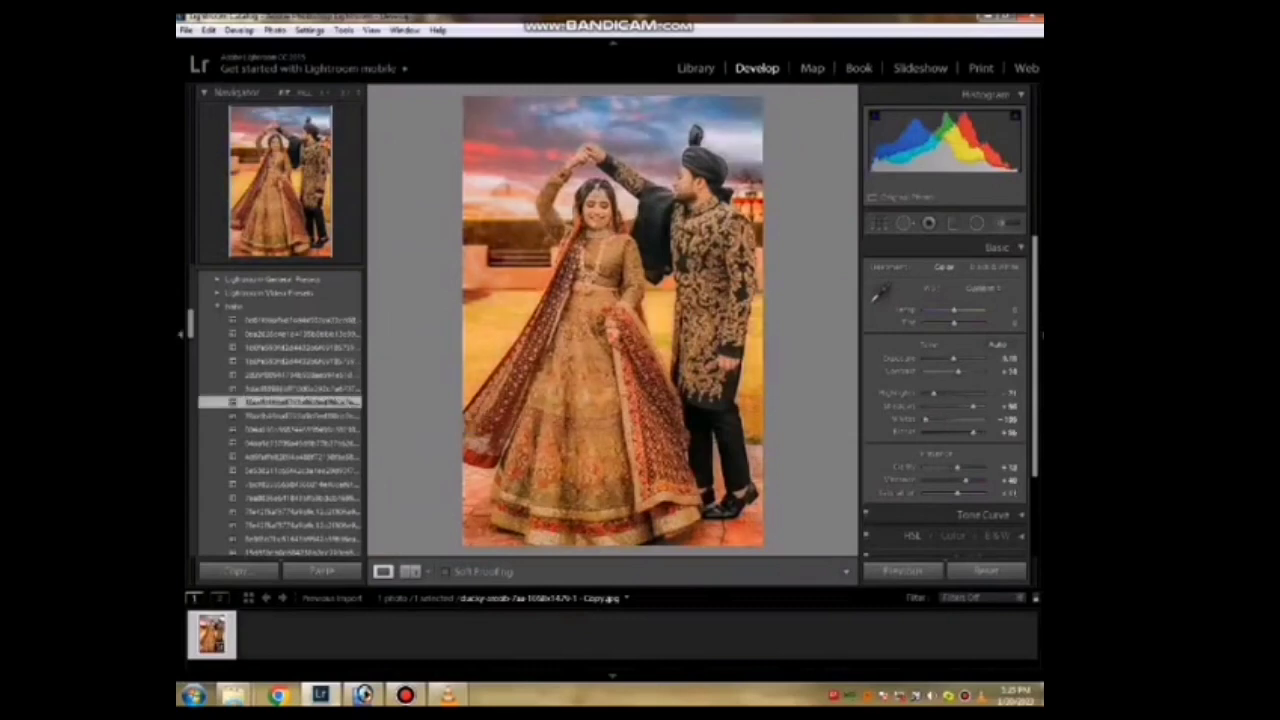
Undo a trial exposure increase, raise contrast slightly, and return to the Library grid
{"action": "key", "text": "z"}
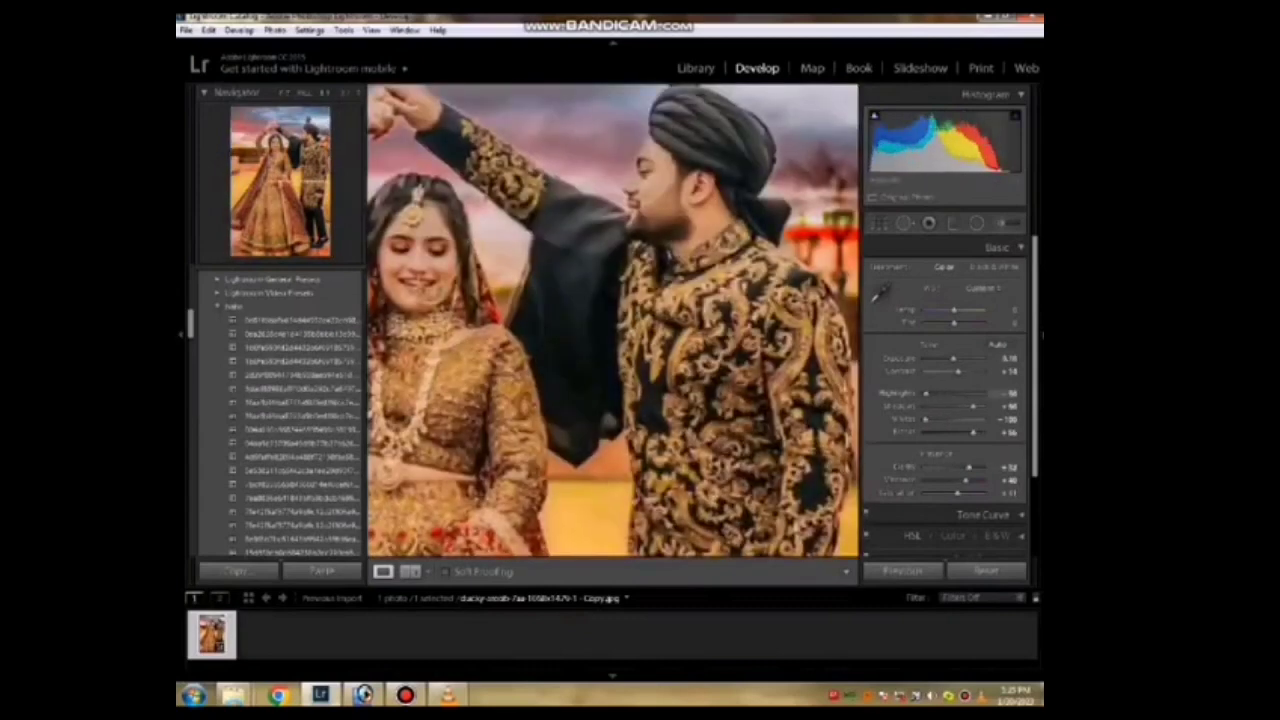
{"action": "key", "text": "z"}
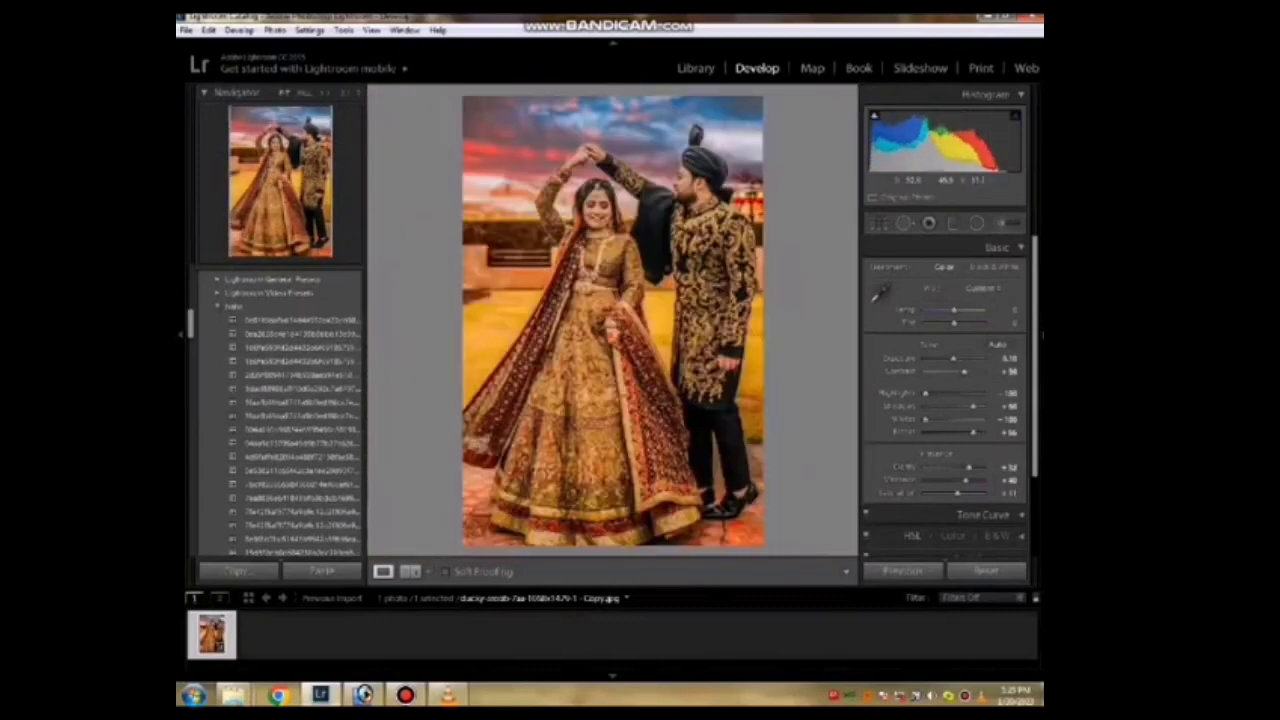
{"action": "left_click_drag", "start_coordinate": [952, 358], "coordinate": [958, 358]}
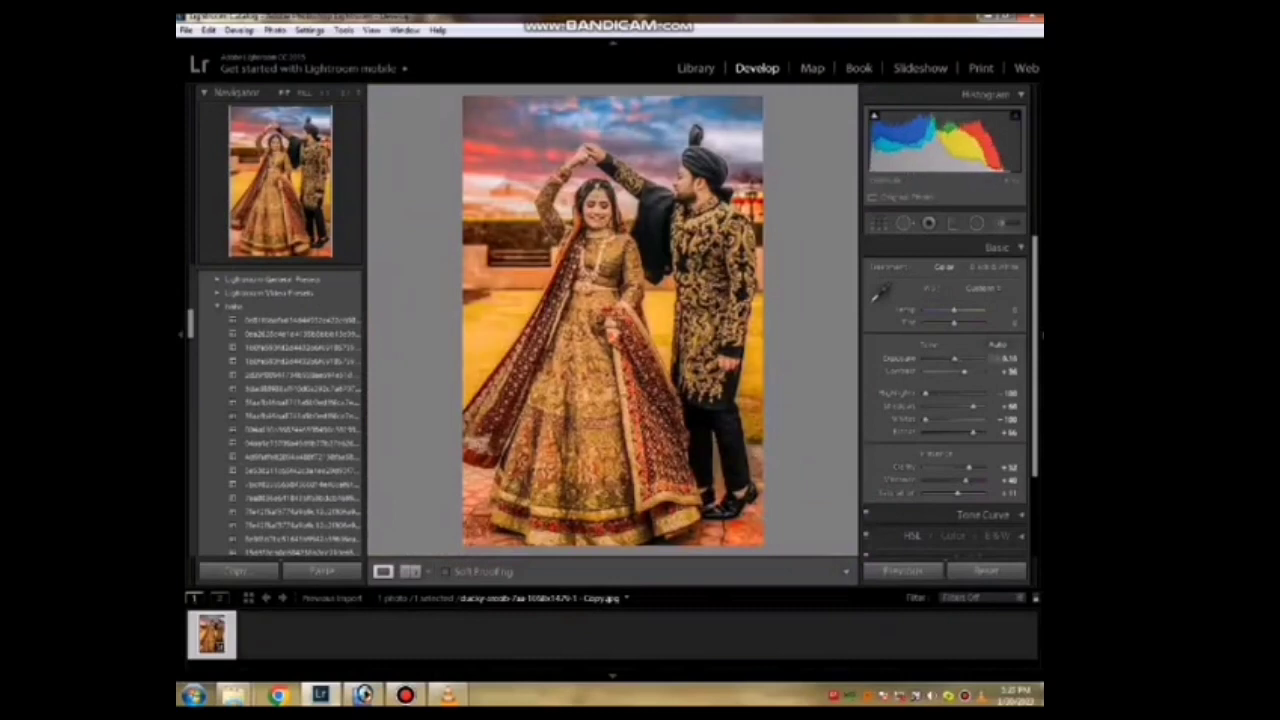
{"action": "key", "text": "ctrl+z"}
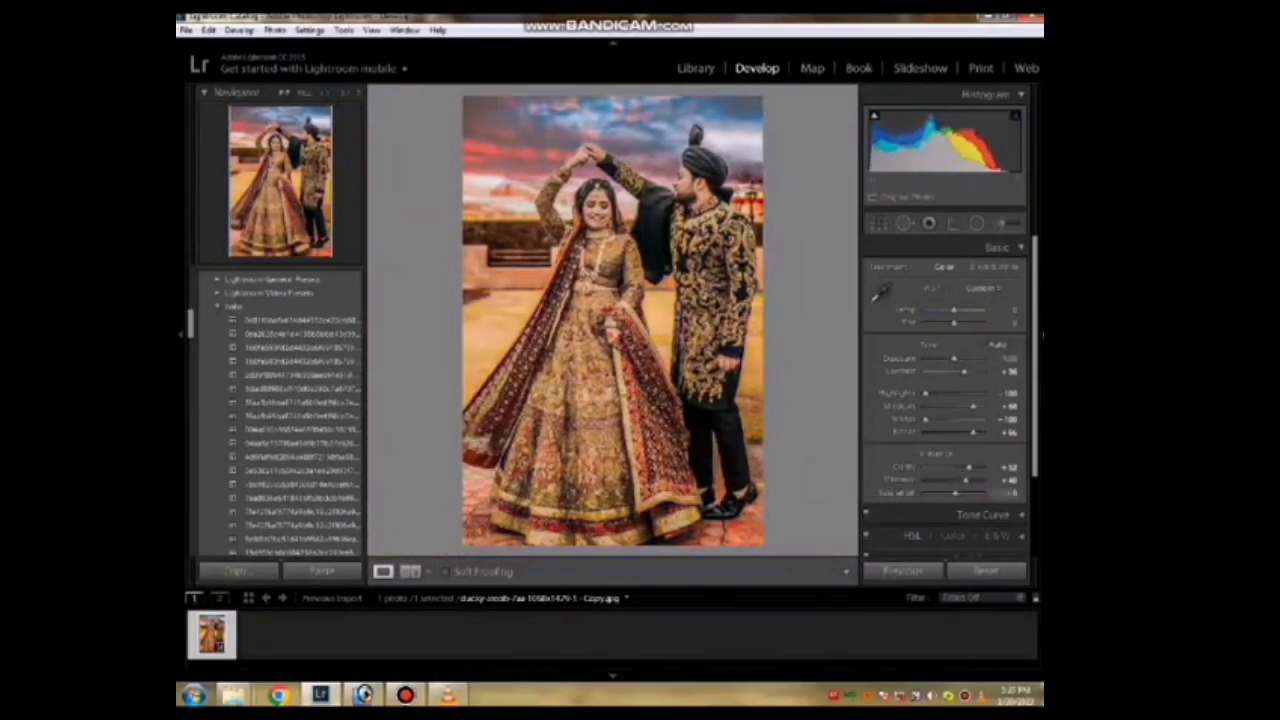
{"action": "key", "text": "z"}
{"action": "key", "text": "ctrl+z"}
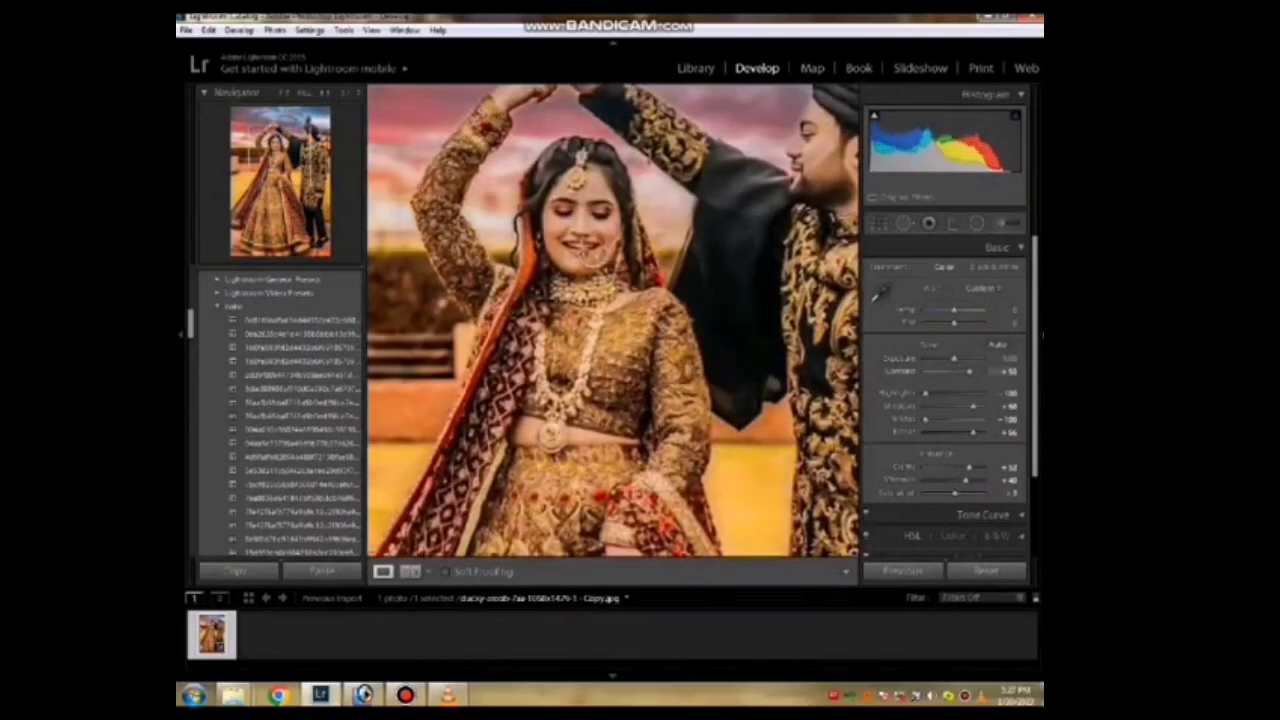
{"action": "key", "text": "equal"}
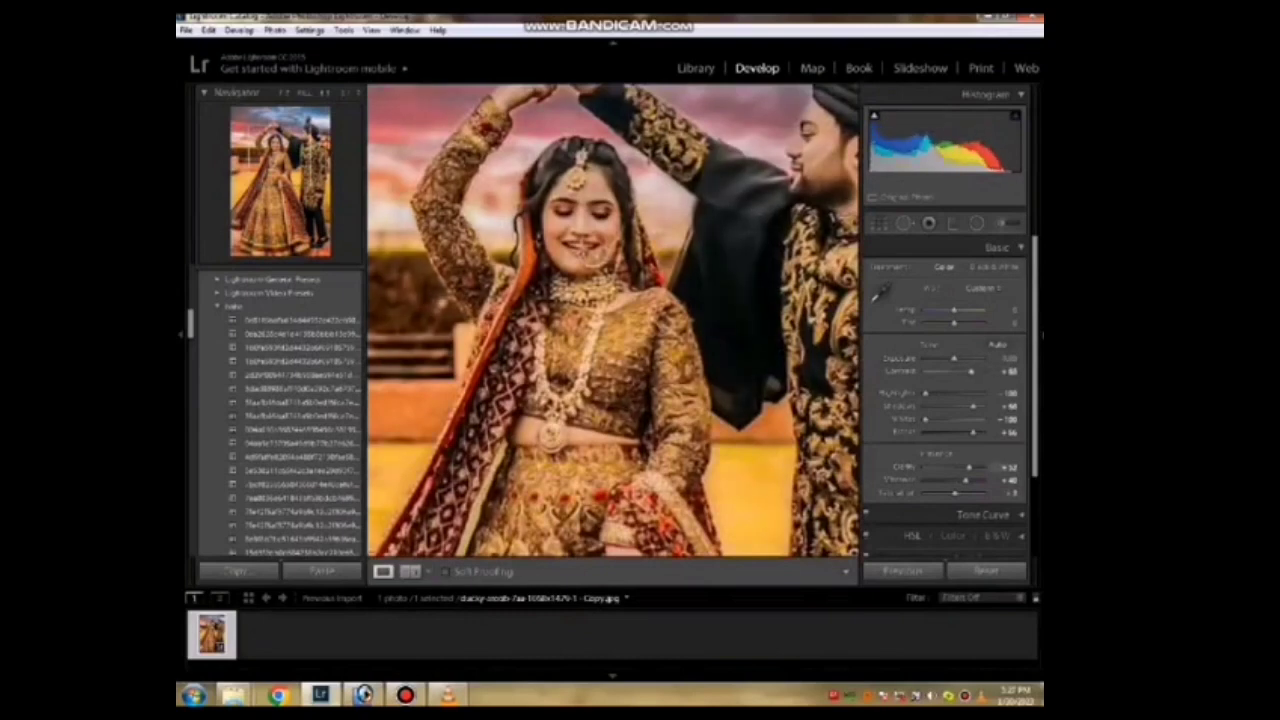
{"action": "key", "text": "z"}
{"action": "key", "text": "g"}
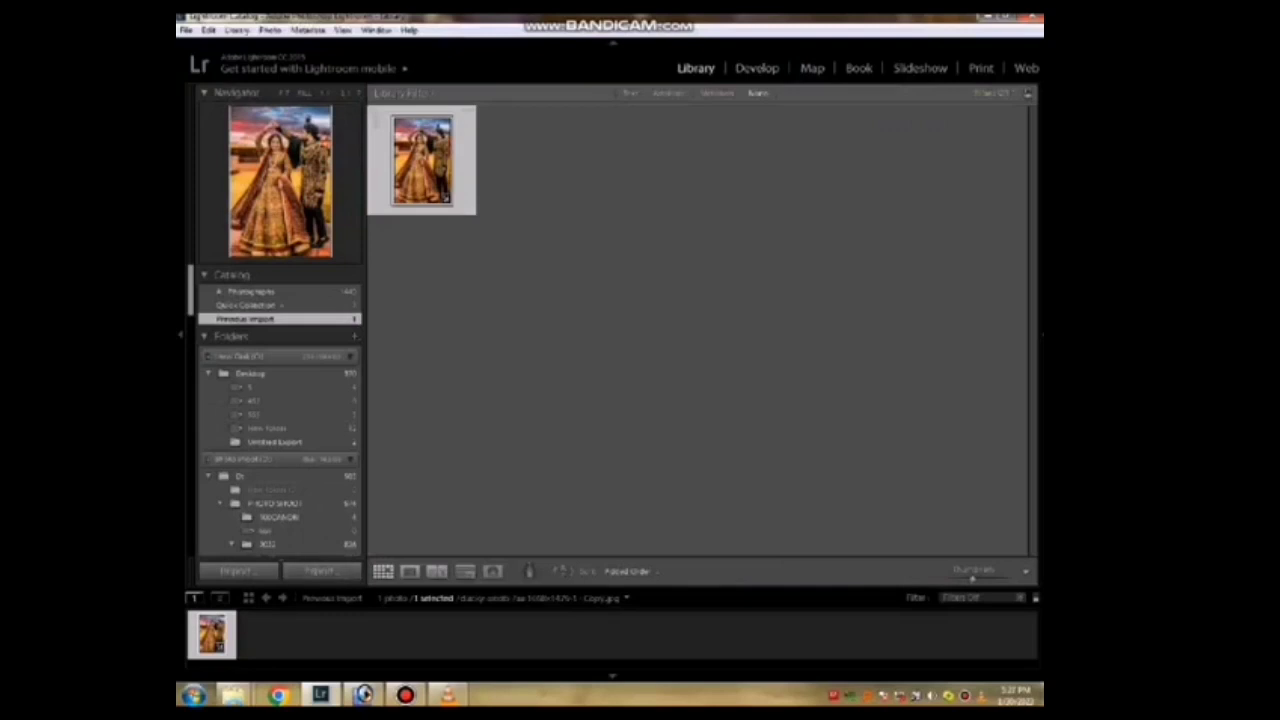
Export the graded photo as a Quality 100 JPEG that opens in Photoshop
{"action": "key", "text": "ctrl+shift+e"}
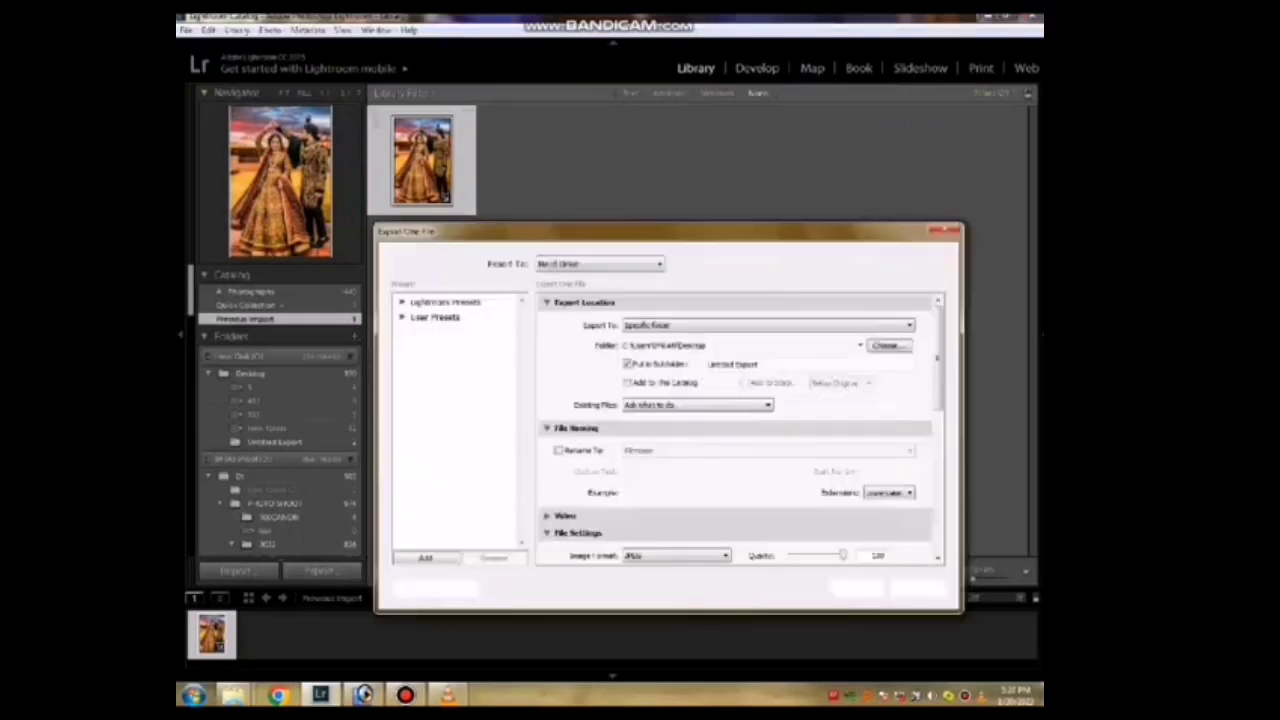
{"action": "key", "text": "Return"}
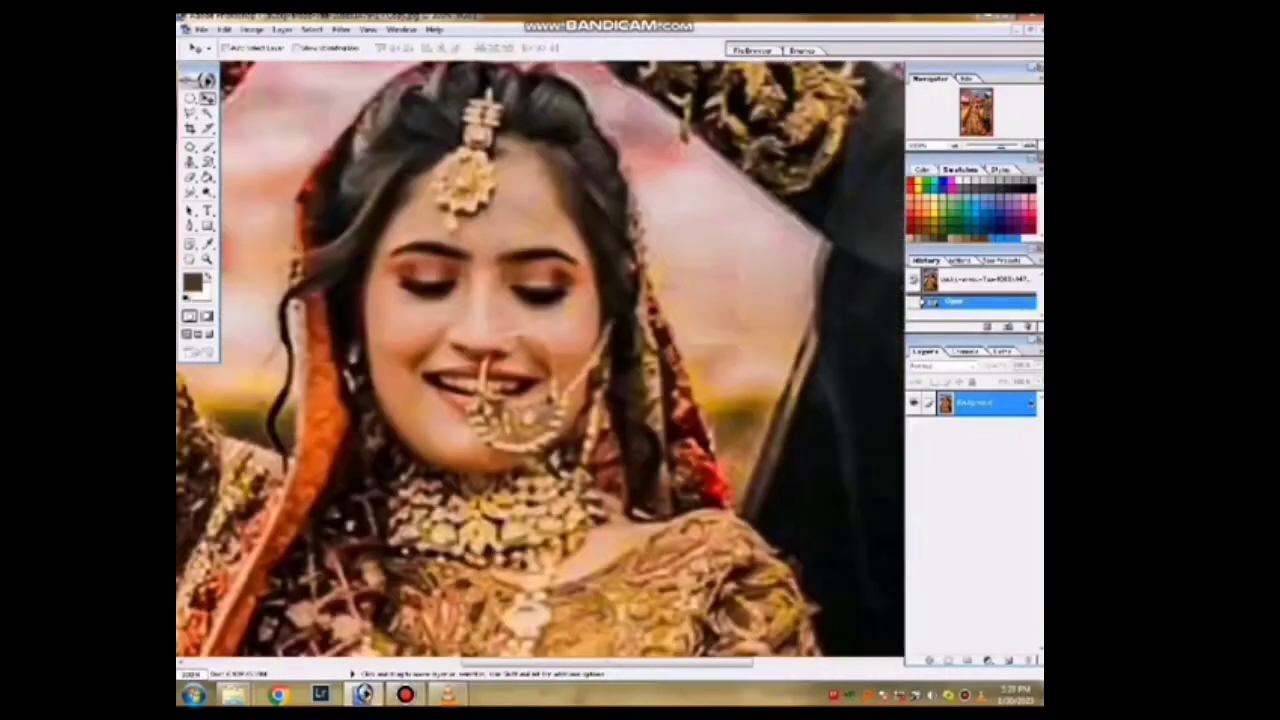
Replace Color on the sampled peach skin tone with Saturation -6 and a small lightness tweak
{"action": "left_click", "coordinate": [252, 29]}
{"action": "left_click", "coordinate": [440, 207]}
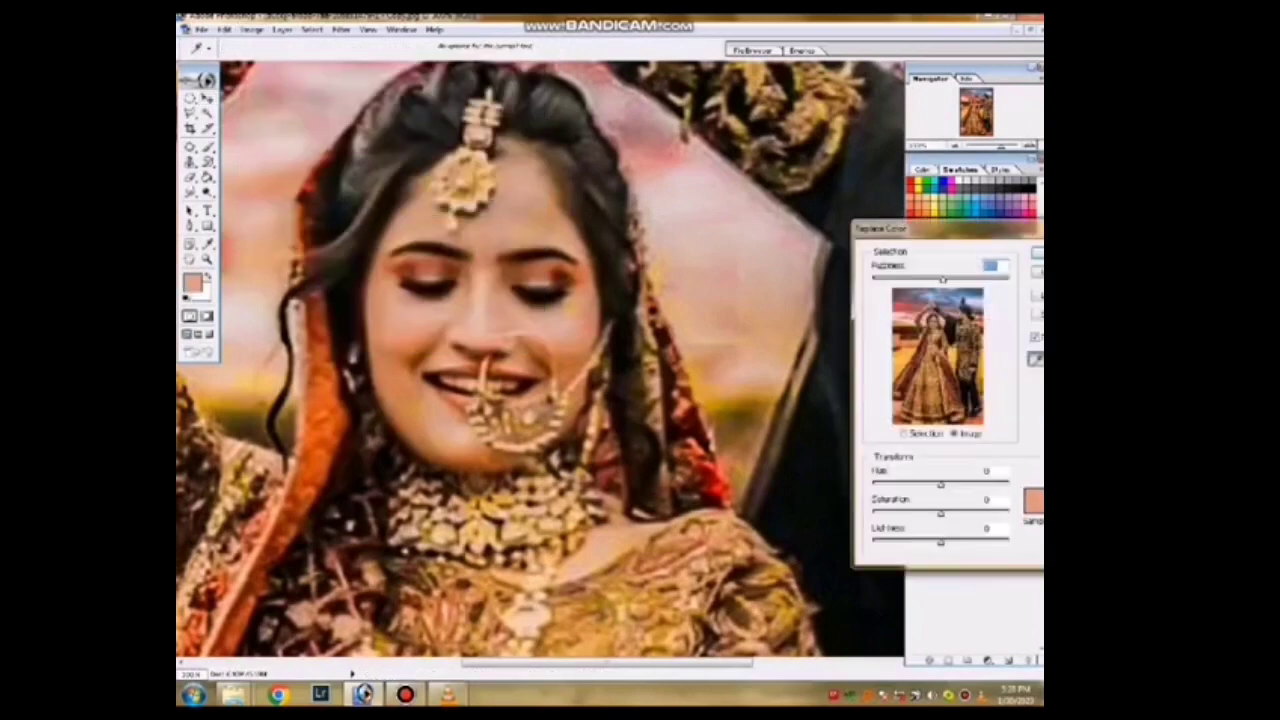
{"action": "left_click", "coordinate": [988, 499]}
{"action": "key", "text": "Tab"}
{"action": "key", "text": "Down"}
{"action": "key", "text": "Up"}
{"action": "key", "text": "Tab"}
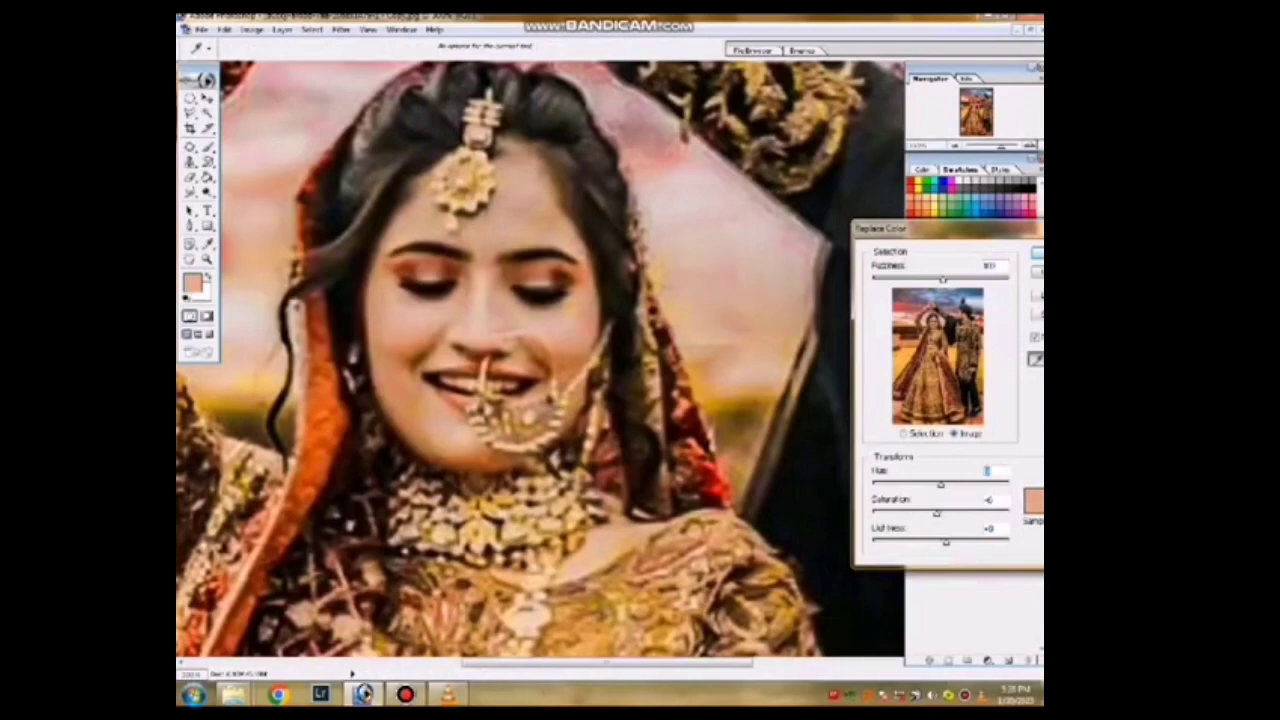
{"action": "key", "text": "Return"}
Undo the Replace Color edit and brighten the photo with a gentle upward Curves lift
{"action": "key", "text": "ctrl+0"}
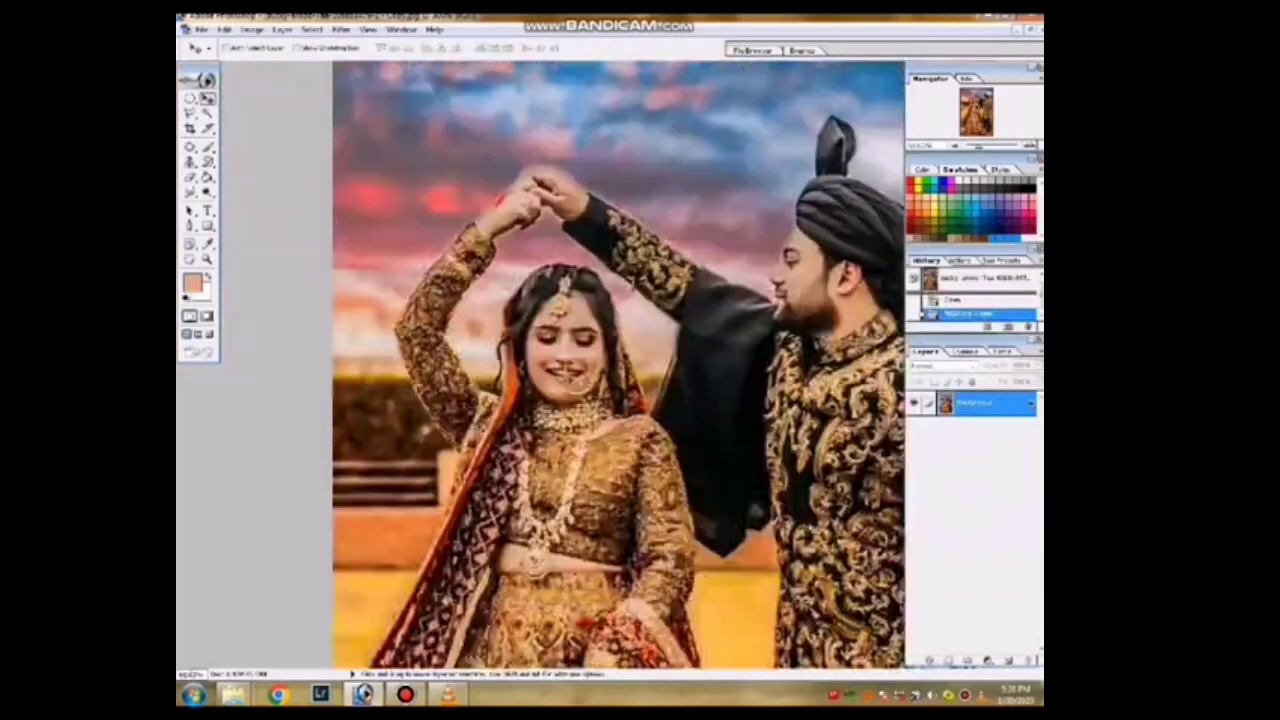
{"action": "key", "text": "ctrl+0"}
{"action": "key", "text": "ctrl+z"}
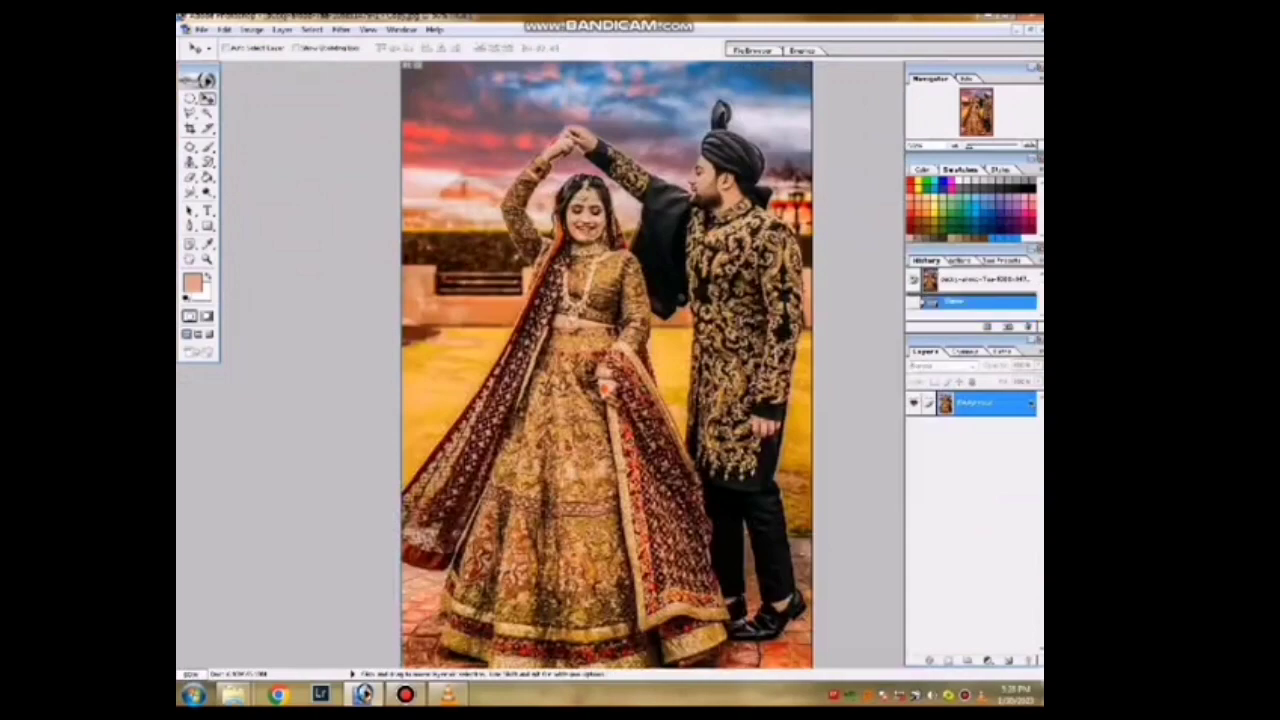
{"action": "key", "text": "ctrl+minus"}
{"action": "key", "text": "ctrl+plus"}
{"action": "key", "text": "ctrl+plus"}
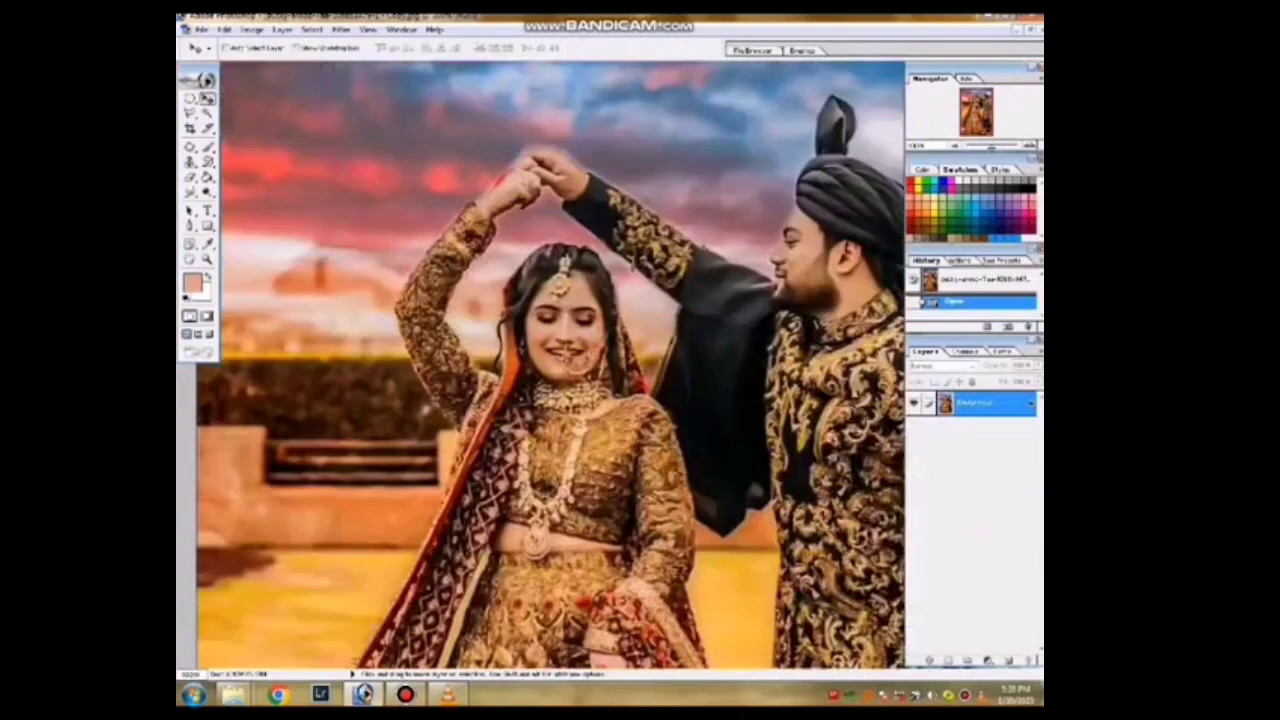
{"action": "key", "text": "ctrl+m"}
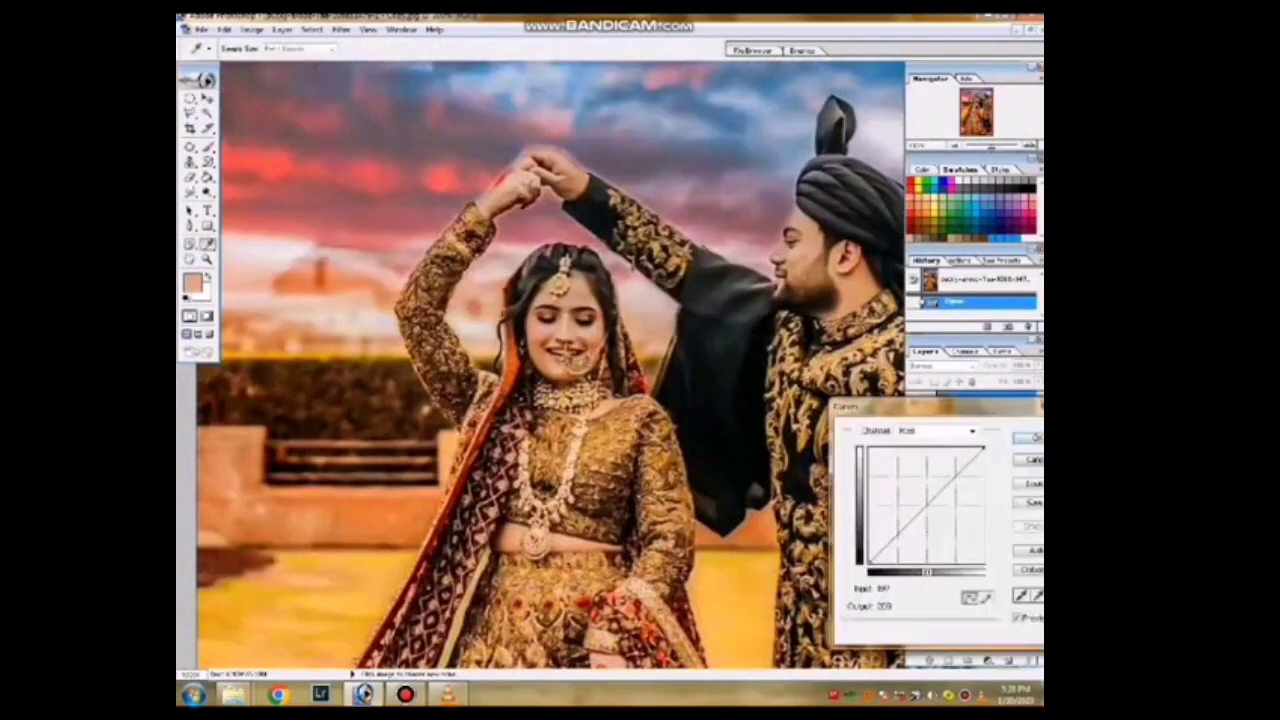
{"action": "left_click_drag", "start_coordinate": [955, 477], "coordinate": [955, 470]}
{"action": "key", "text": "Return"}
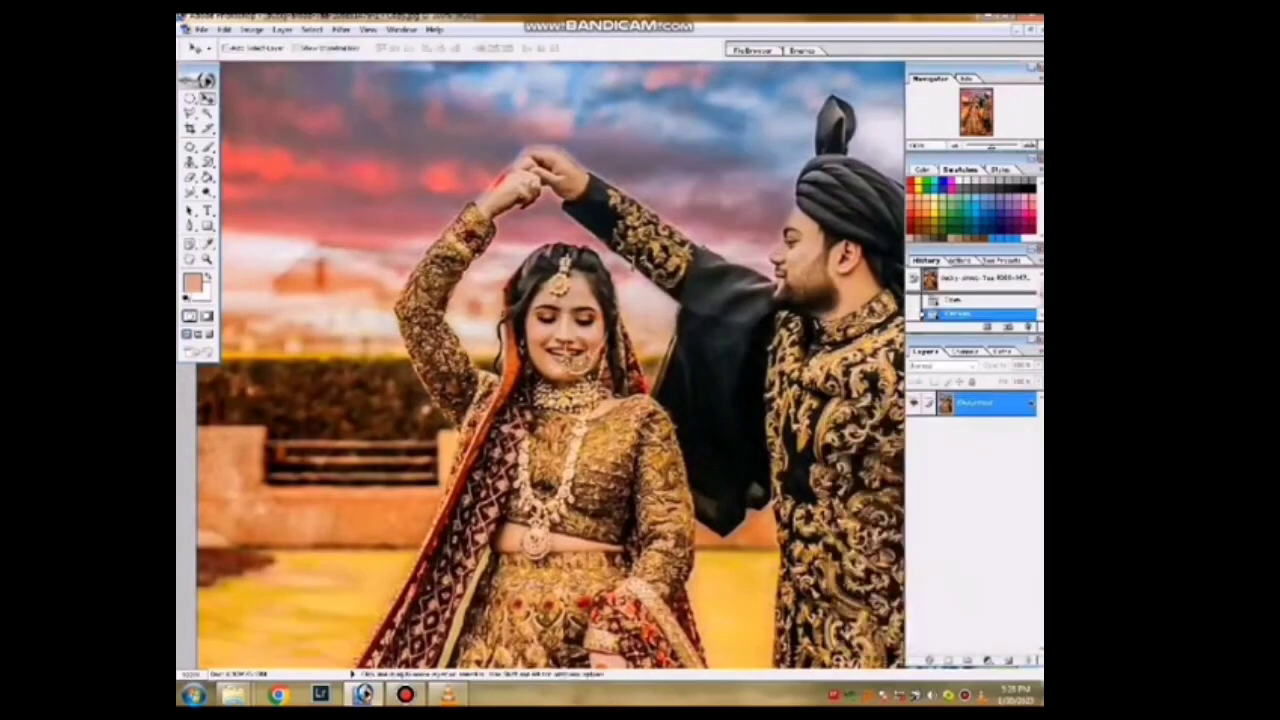
Dodge the groom's head, the area near his hand, and his shoes
{"action": "key", "text": "o"}
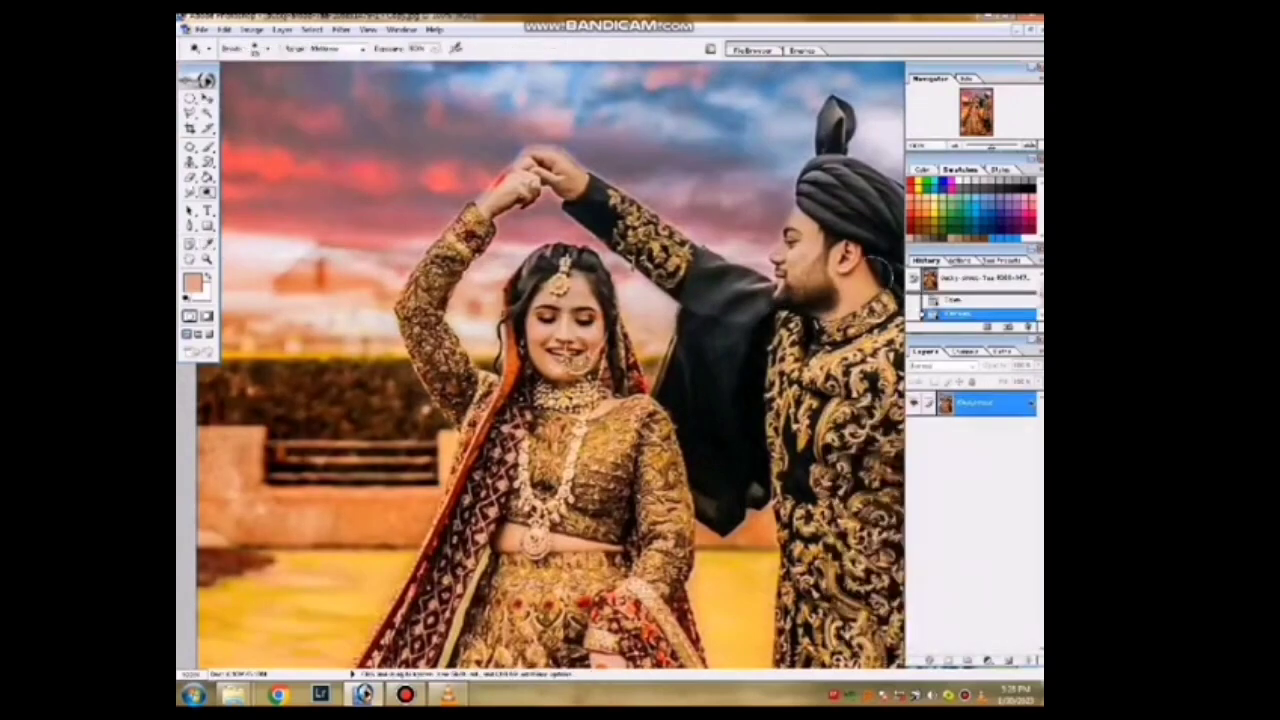
{"action": "left_click_drag", "start_coordinate": [870, 265], "coordinate": [826, 214]}
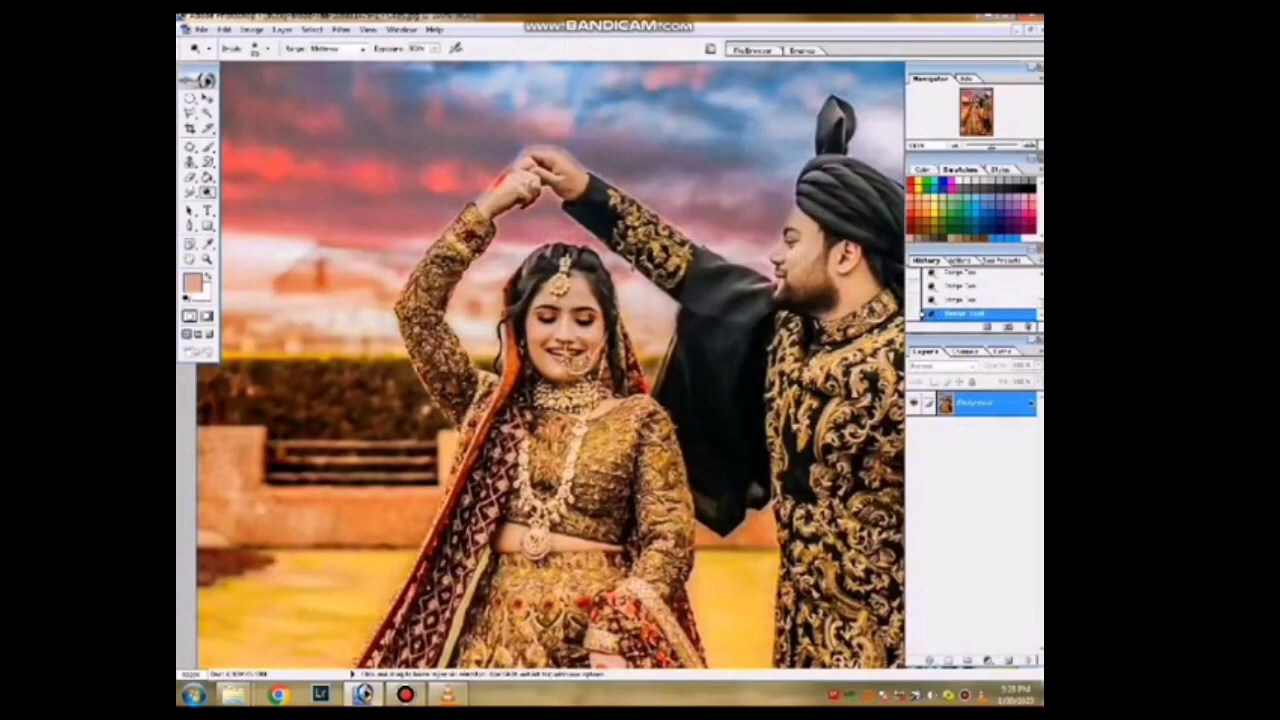
{"action": "key", "text": "ctrl+minus"}
{"action": "key", "text": "ctrl+z"}
{"action": "key", "text": "ctrl+minus"}
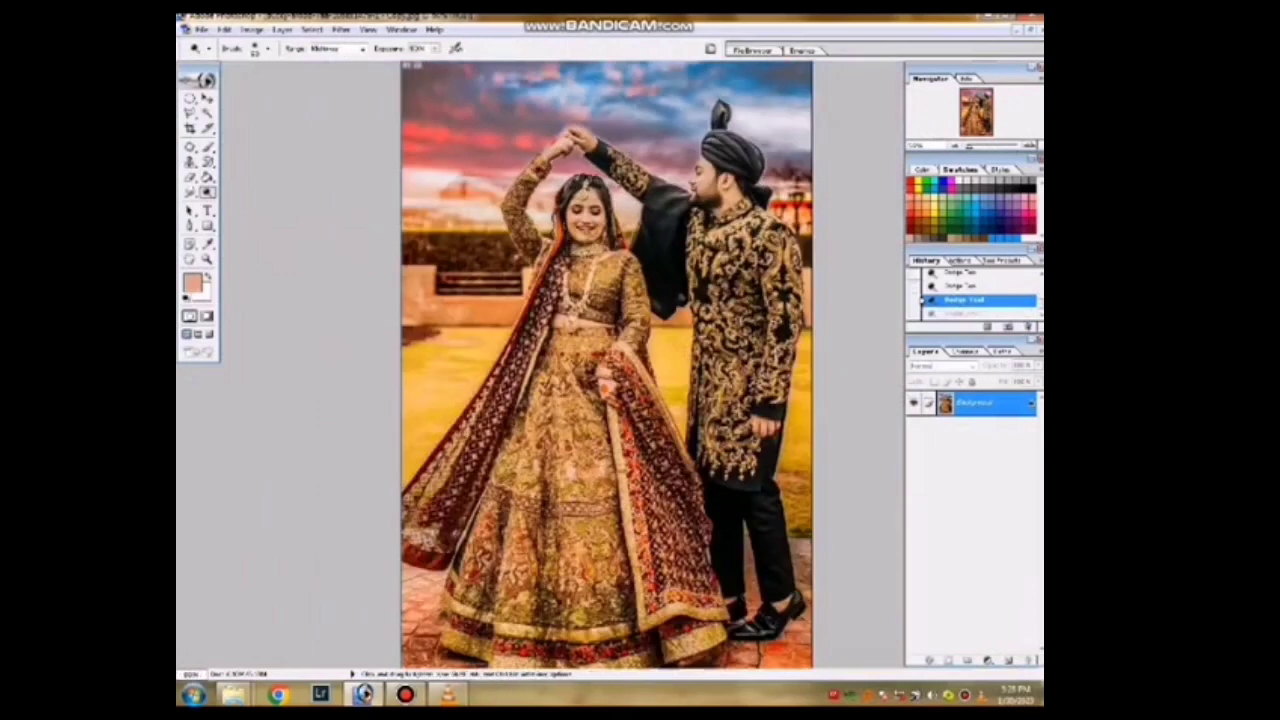
{"action": "left_click_drag", "start_coordinate": [776, 414], "coordinate": [768, 437]}
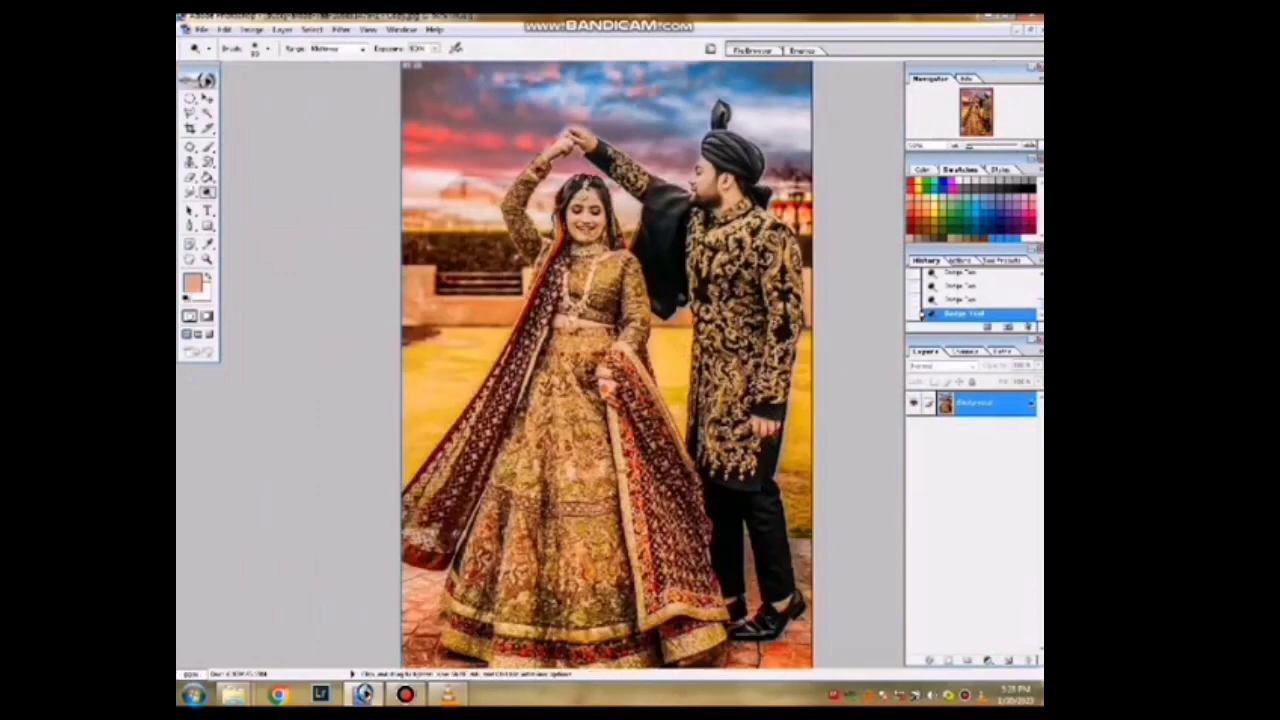
{"action": "left_click_drag", "start_coordinate": [785, 594], "coordinate": [775, 605]}
{"action": "key", "text": "ctrl+plus"}
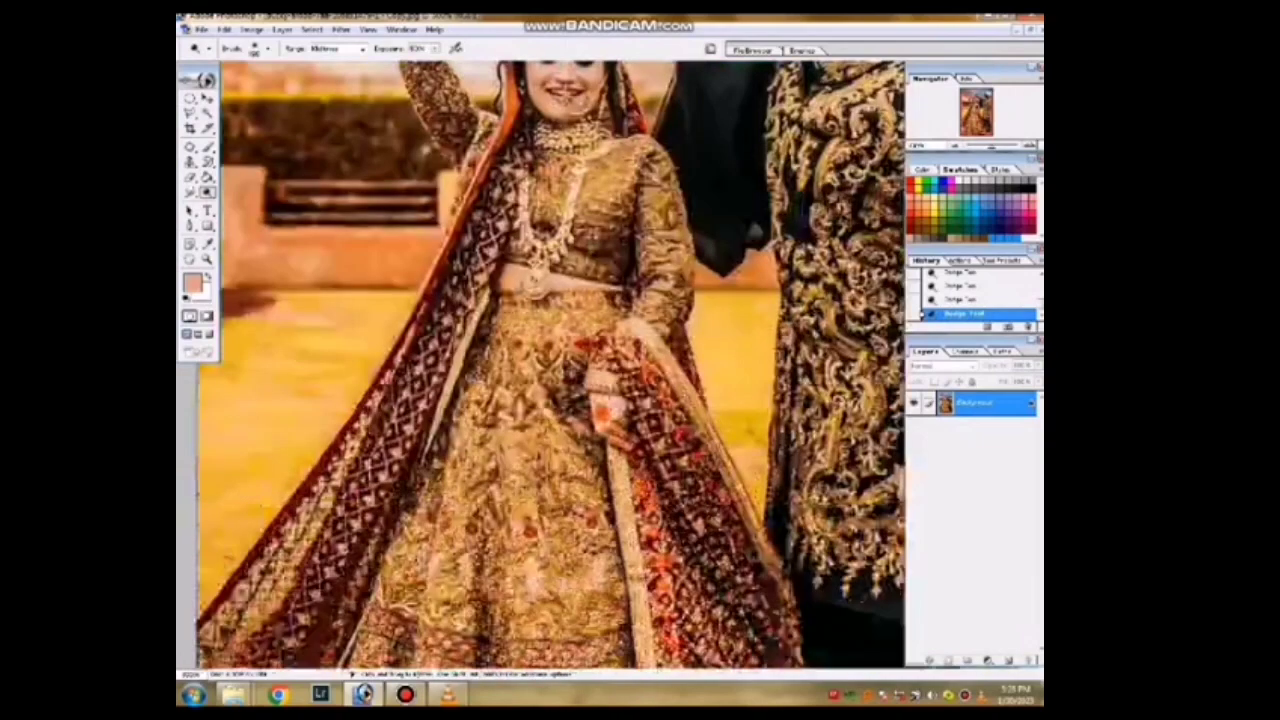
{"action": "key", "text": "ctrl+plus"}
{"action": "key", "text": "ctrl+minus"}
{"action": "key", "text": "ctrl+minus"}
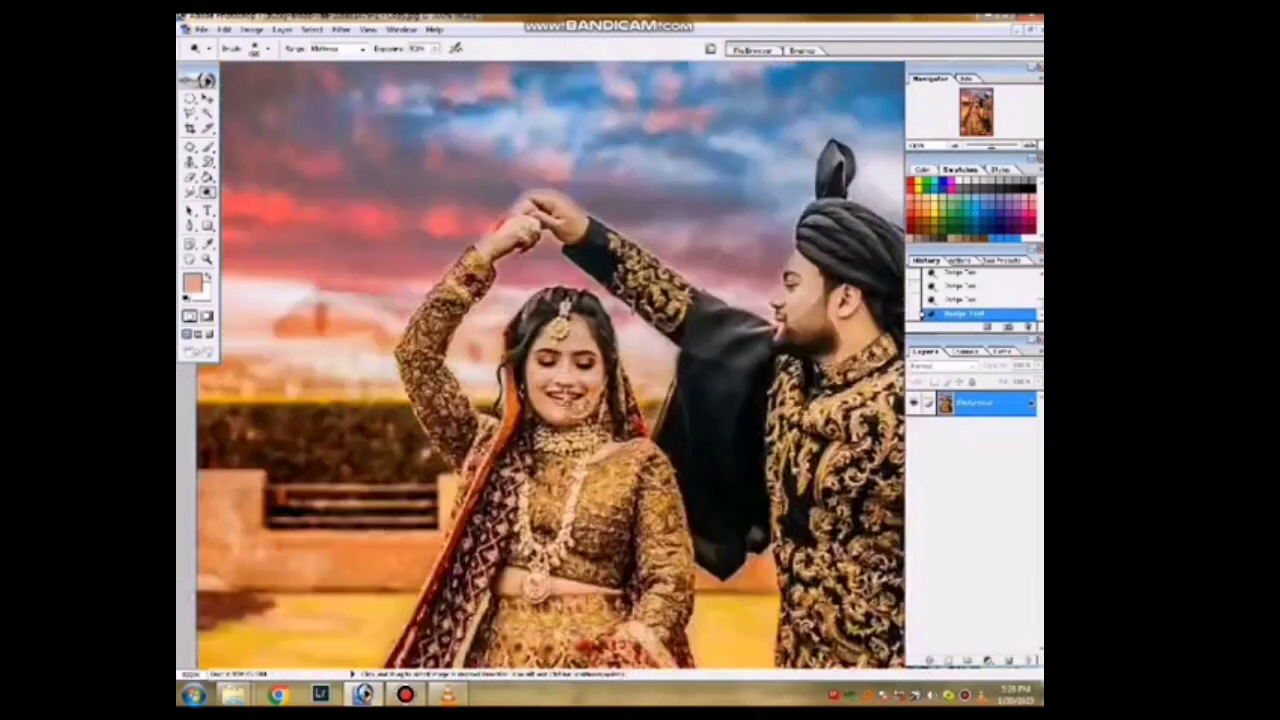
{"action": "key", "text": "ctrl+plus"}
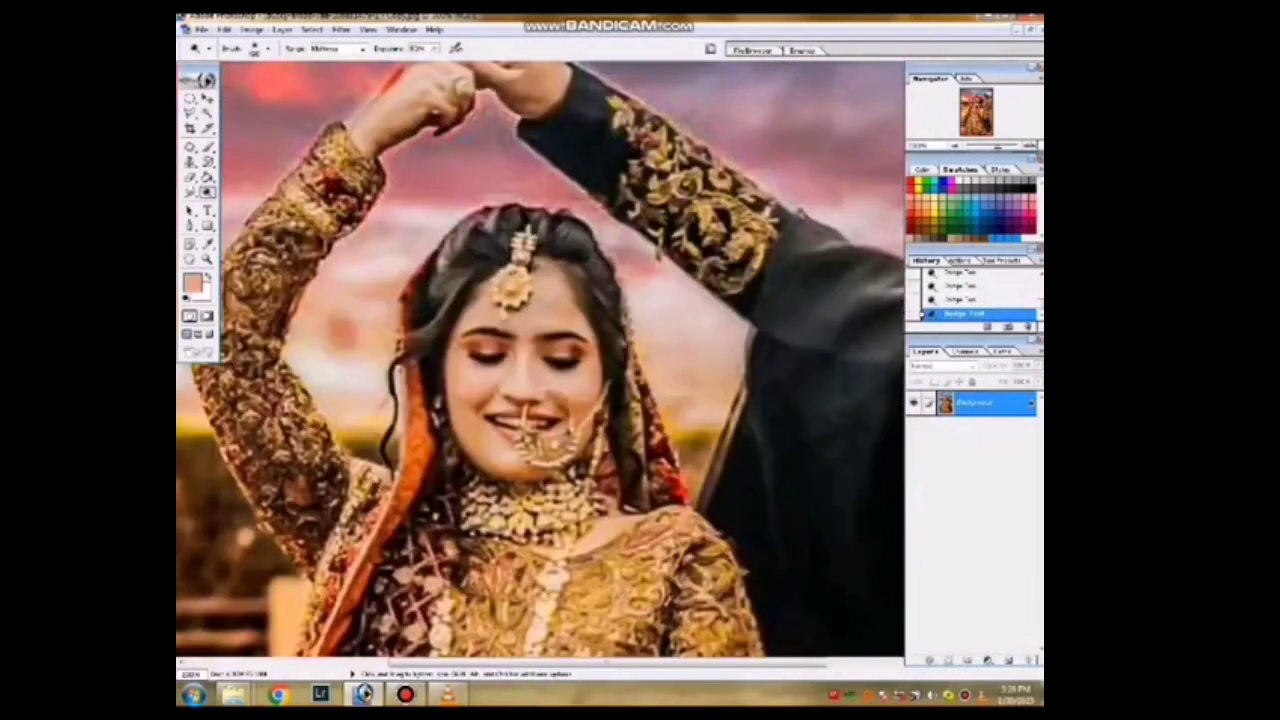
Start a Selective Color adjustment on the Whites and raise Magenta to +17
{"action": "left_click", "coordinate": [250, 29]}
{"action": "left_click", "coordinate": [410, 221]}
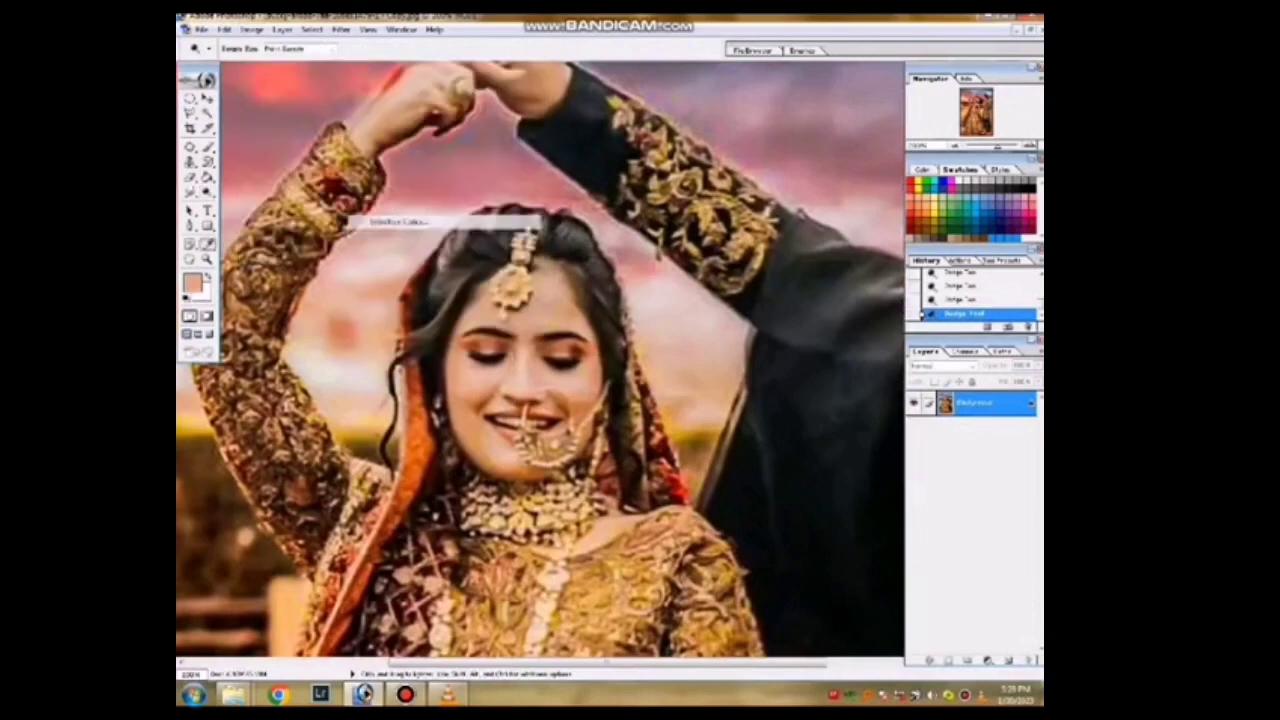
{"action": "left_click", "coordinate": [870, 334]}
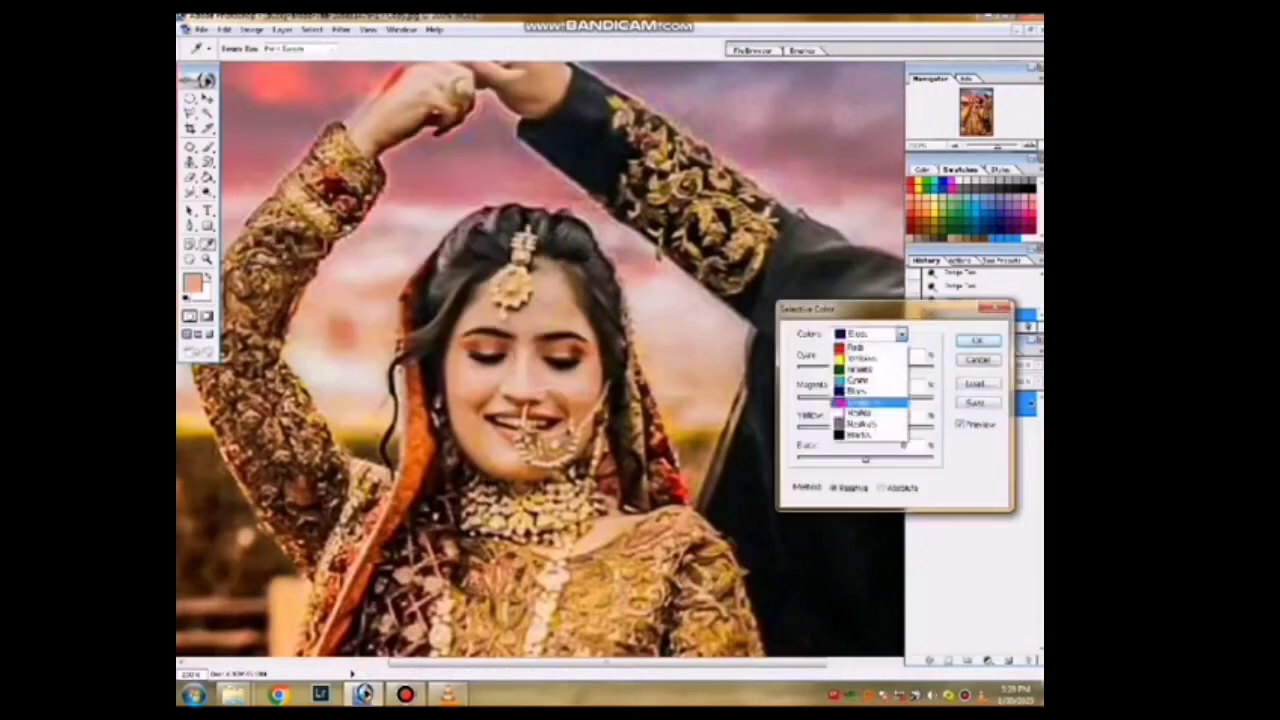
{"action": "left_click", "coordinate": [866, 402]}
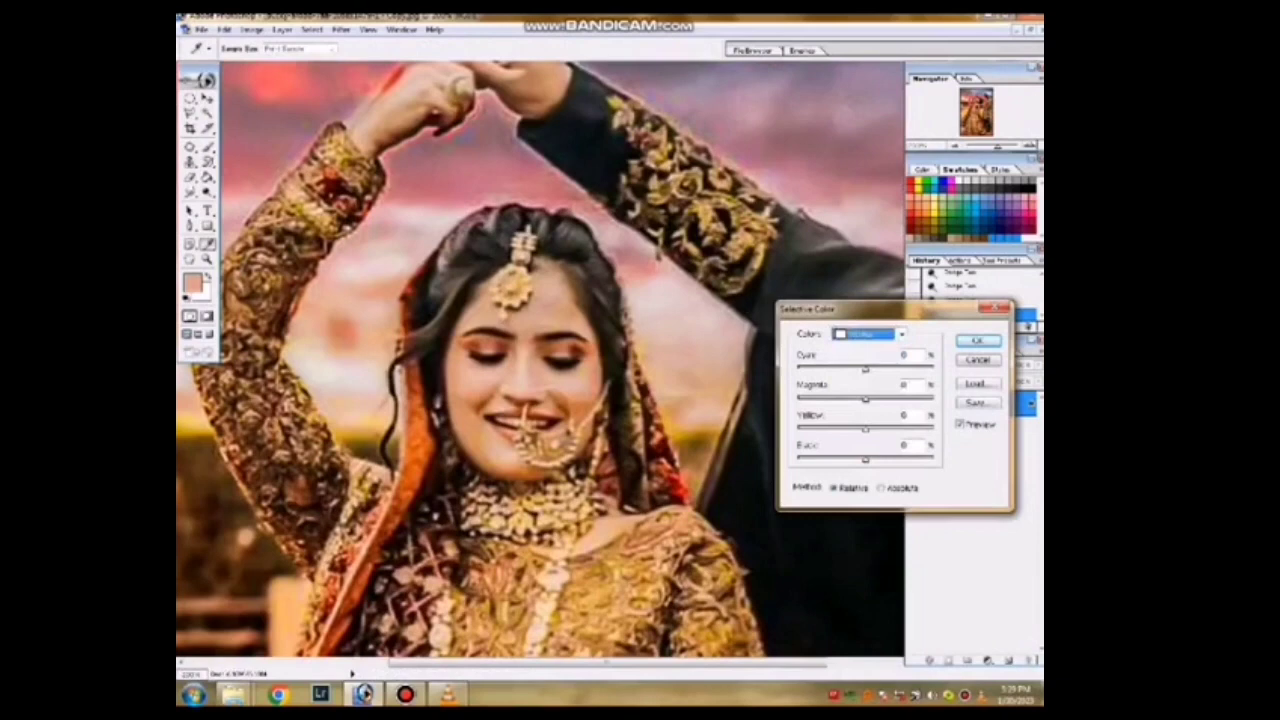
{"action": "key", "text": "Tab"}
{"action": "key", "text": "Tab"}
{"action": "key", "text": "Down"}
{"action": "key", "text": "Down"}
{"action": "key", "text": "Down"}
{"action": "key", "text": "Down"}
{"action": "key", "text": "Down"}
{"action": "key", "text": "shift+Up"}
{"action": "key", "text": "shift+Up"}
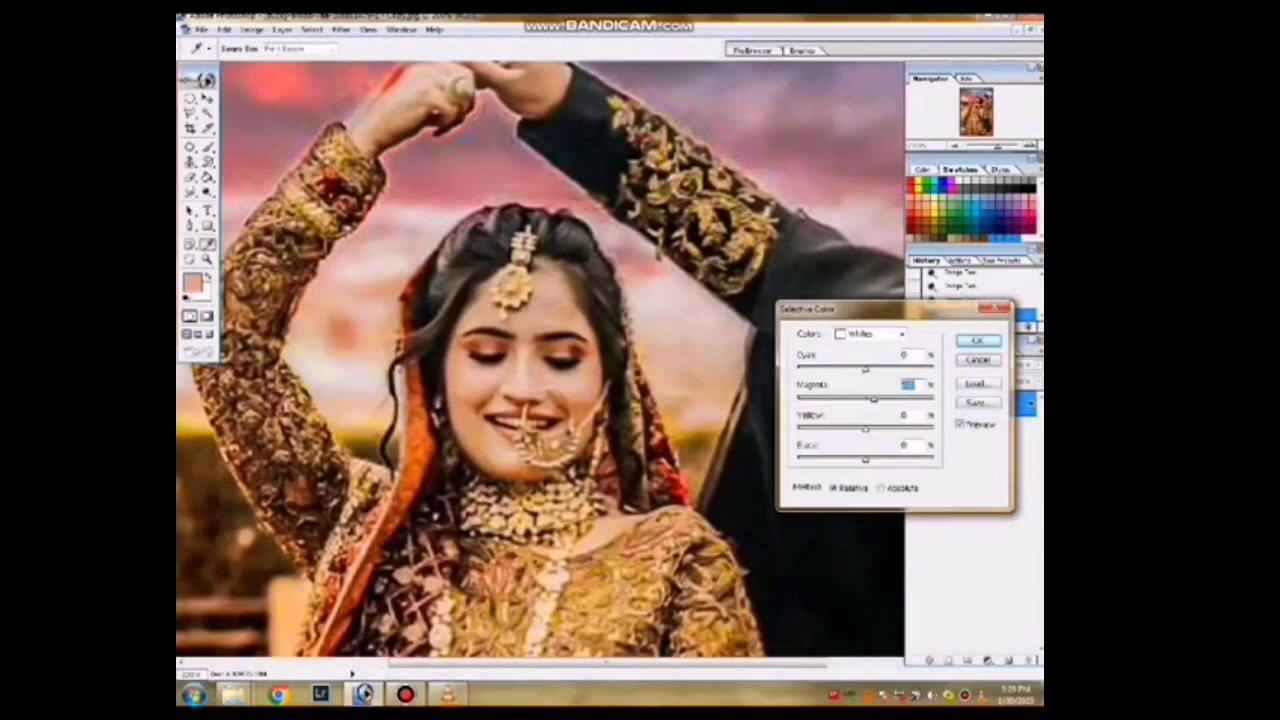
Set Cyan in the Whites to -2 and fine-tune the Yellow amount
{"action": "key", "text": "shift+Tab"}
{"action": "key", "text": "shift+Down"}
{"action": "key", "text": "shift+Up"}
{"action": "key", "text": "shift+Up"}
{"action": "key", "text": "shift+Down"}
{"action": "key", "text": "shift+Down"}
{"action": "key", "text": "Tab"}
{"action": "key", "text": "Tab"}
{"action": "key", "text": "shift+Down"}
{"action": "key", "text": "shift+Up"}
{"action": "key", "text": "shift+Up"}
{"action": "key", "text": "shift+Down"}
{"action": "key", "text": "shift+Down"}
Increase Black in the Whites and apply the Selective Color adjustment
{"action": "key", "text": "ctrl+minus"}
{"action": "key", "text": "ctrl+minus"}
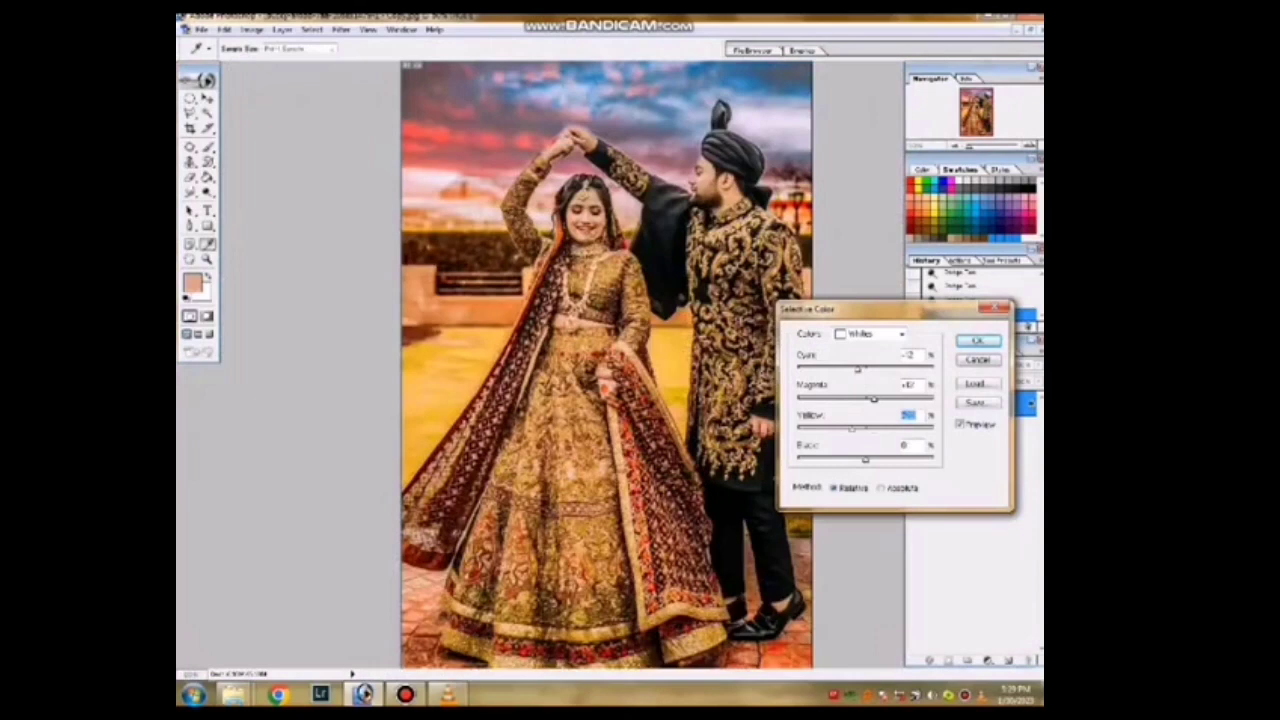
{"action": "key", "text": "Tab"}
{"action": "key", "text": "Down"}
{"action": "key", "text": "Down"}
{"action": "key", "text": "Down"}
{"action": "key", "text": "shift+Up"}
{"action": "key", "text": "shift+Up"}
{"action": "key", "text": "Return"}
{"action": "key", "text": "o"}
{"action": "key", "text": "ctrl+minus"}
{"action": "key", "text": "ctrl+minus"}
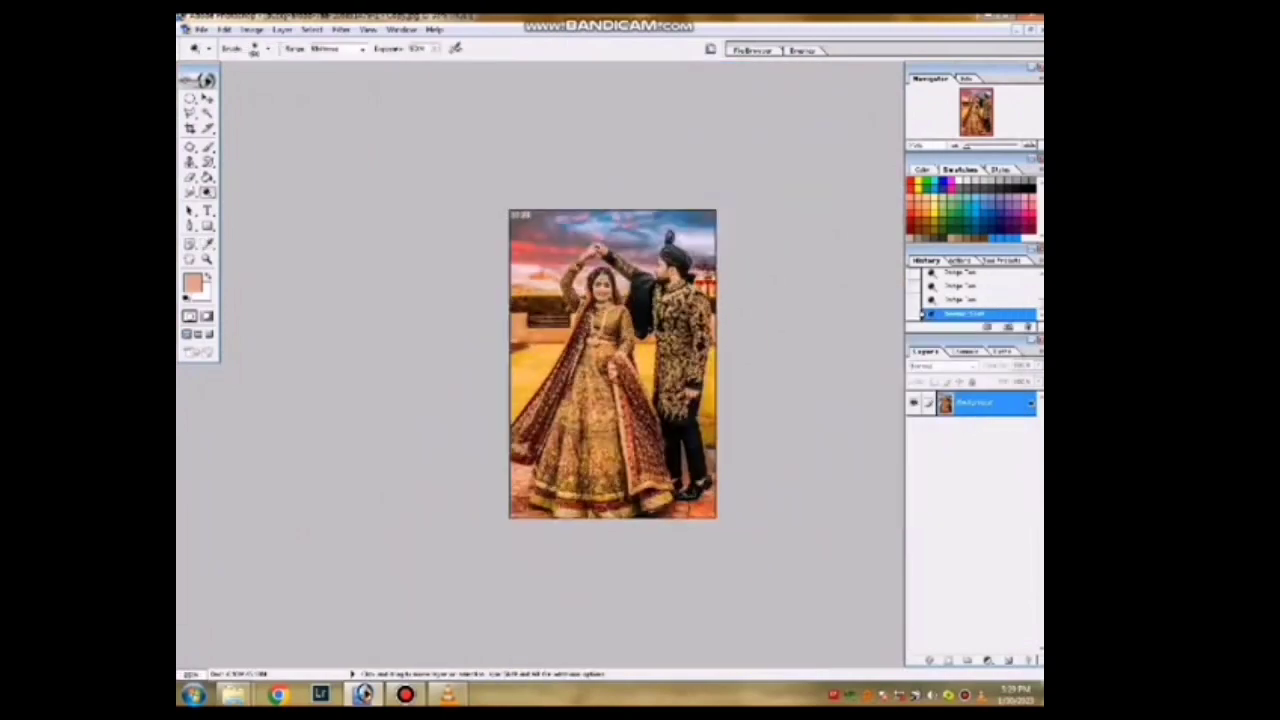
Check the couple up close, then save the graded photo as a Maximum-quality JPEG
{"action": "key", "text": "ctrl+plus"}
{"action": "key", "text": "ctrl+plus"}
{"action": "key", "text": "ctrl+plus"}
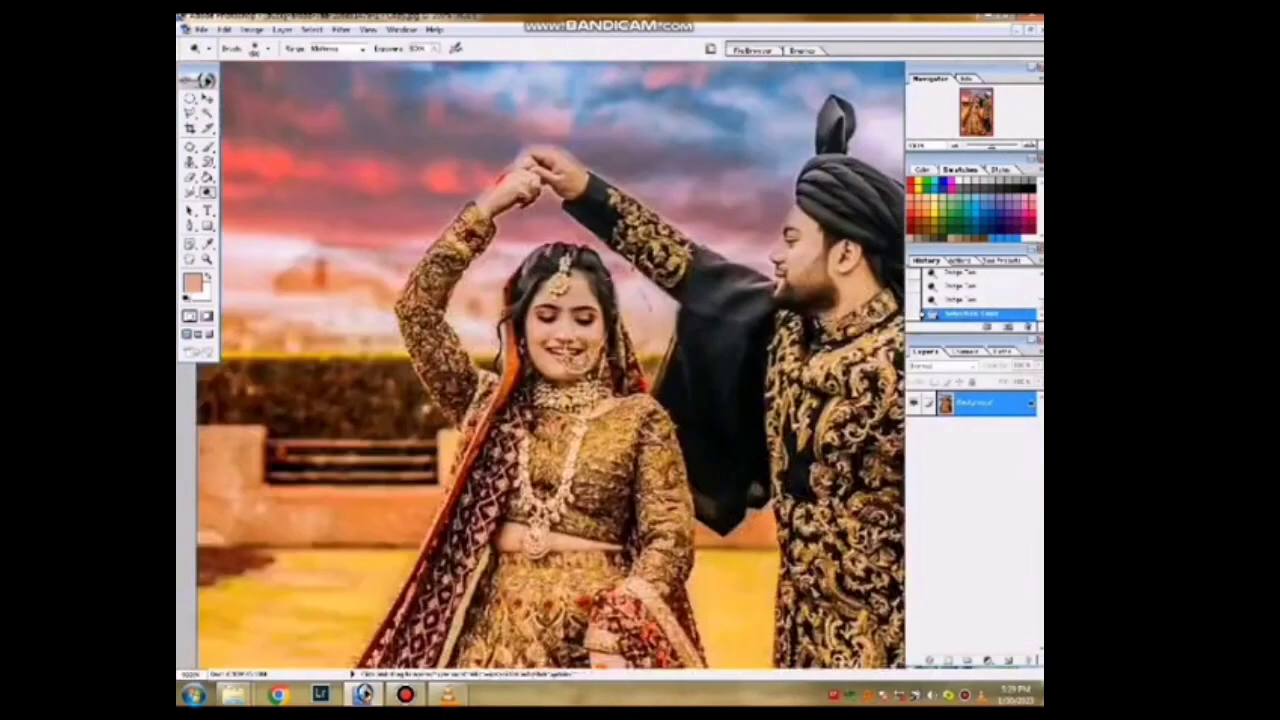
{"action": "key", "text": "ctrl+minus"}
{"action": "key", "text": "ctrl+minus"}
{"action": "key", "text": "ctrl+minus"}
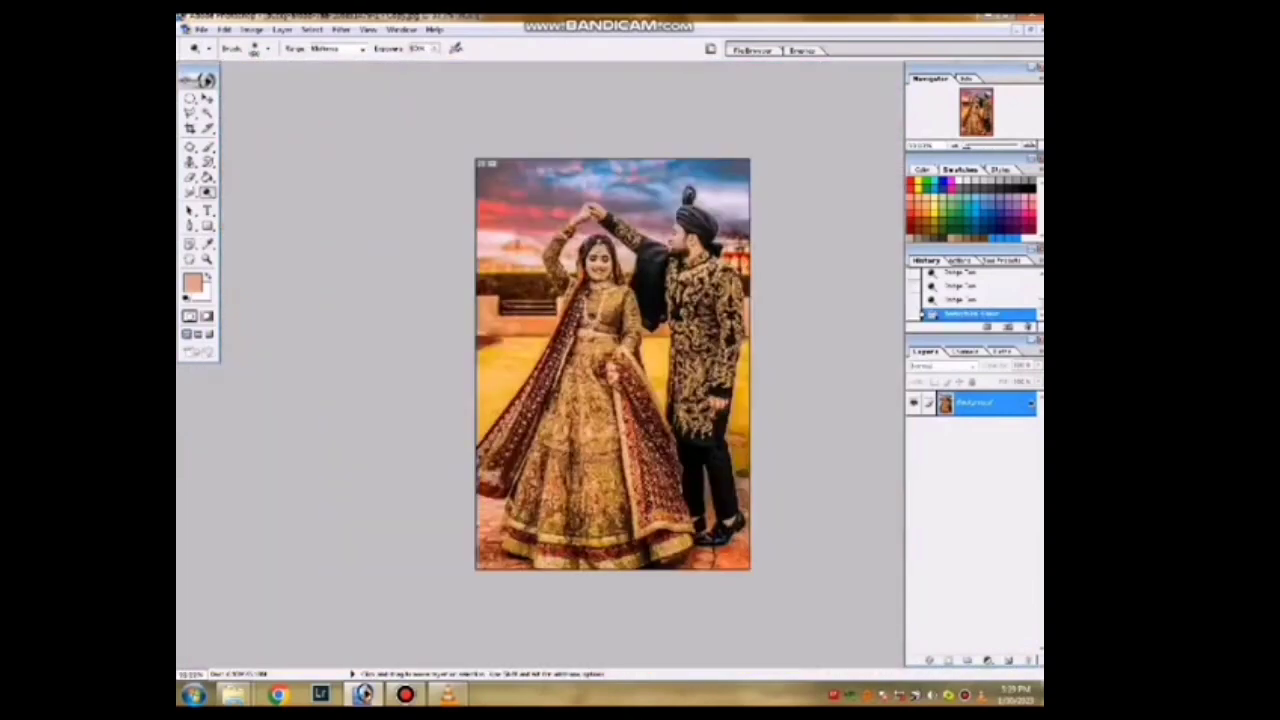
{"action": "key", "text": "ctrl+s"}
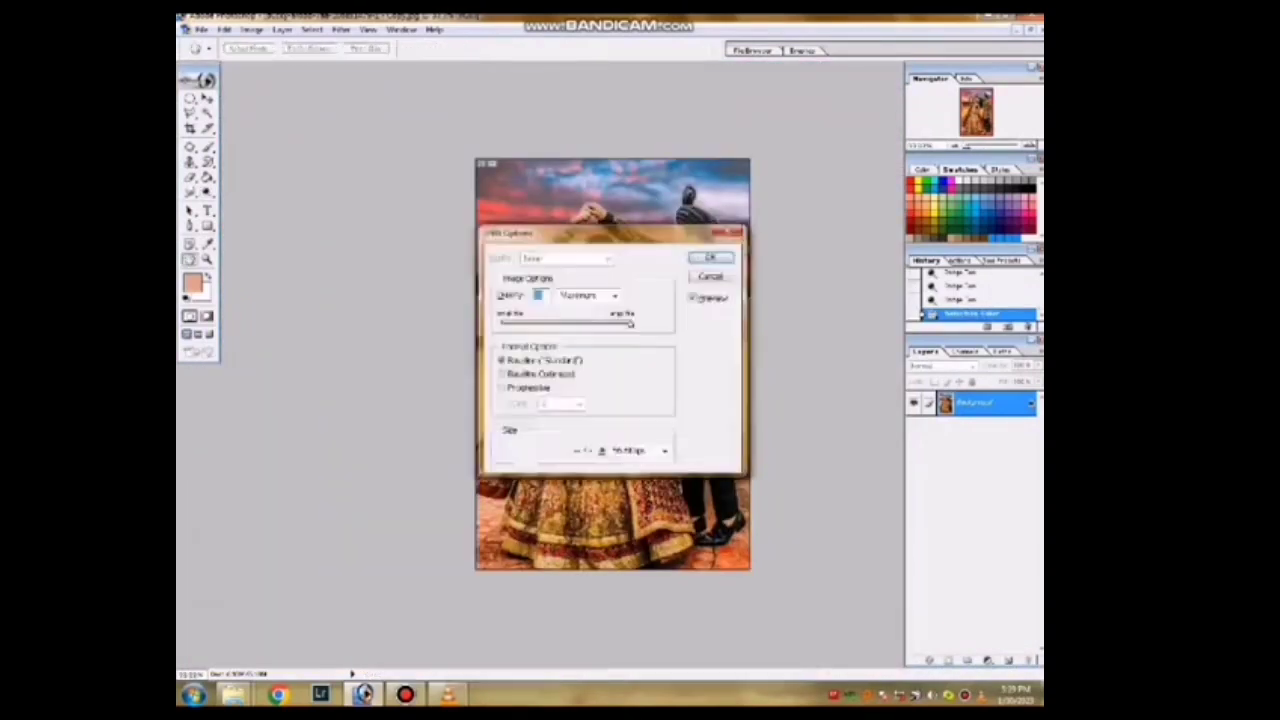
{"action": "key", "text": "Return"}
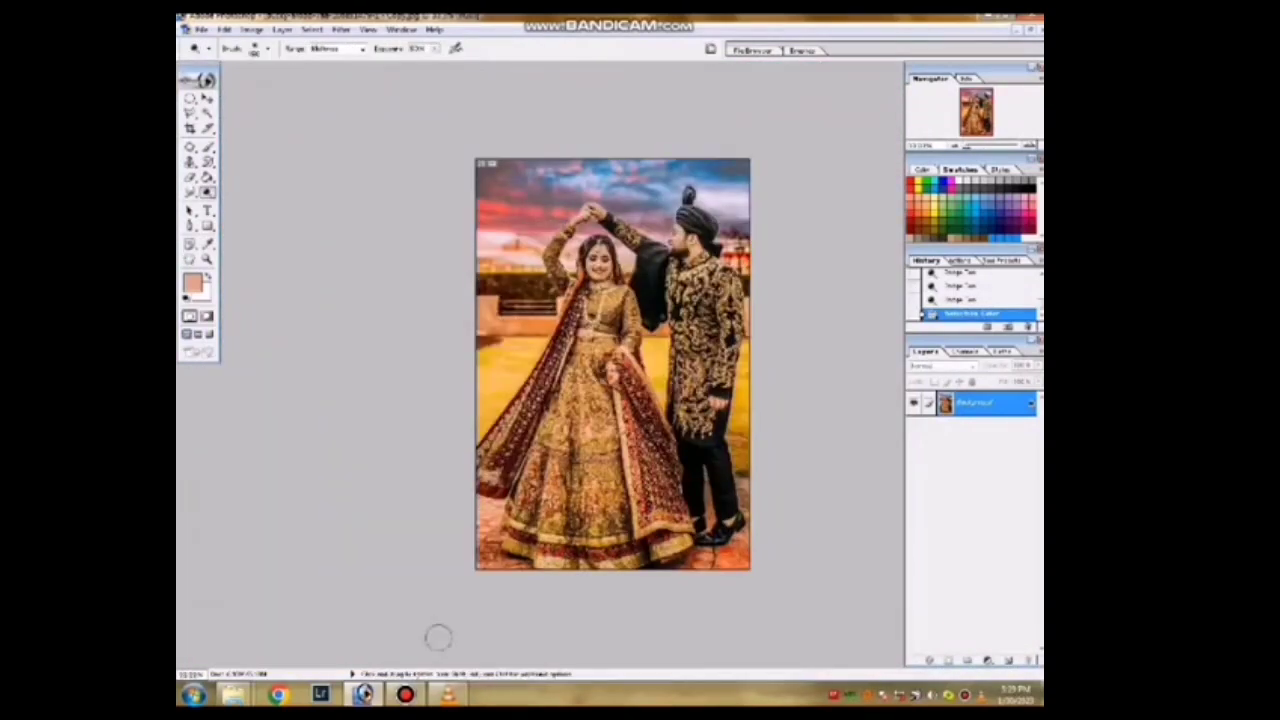